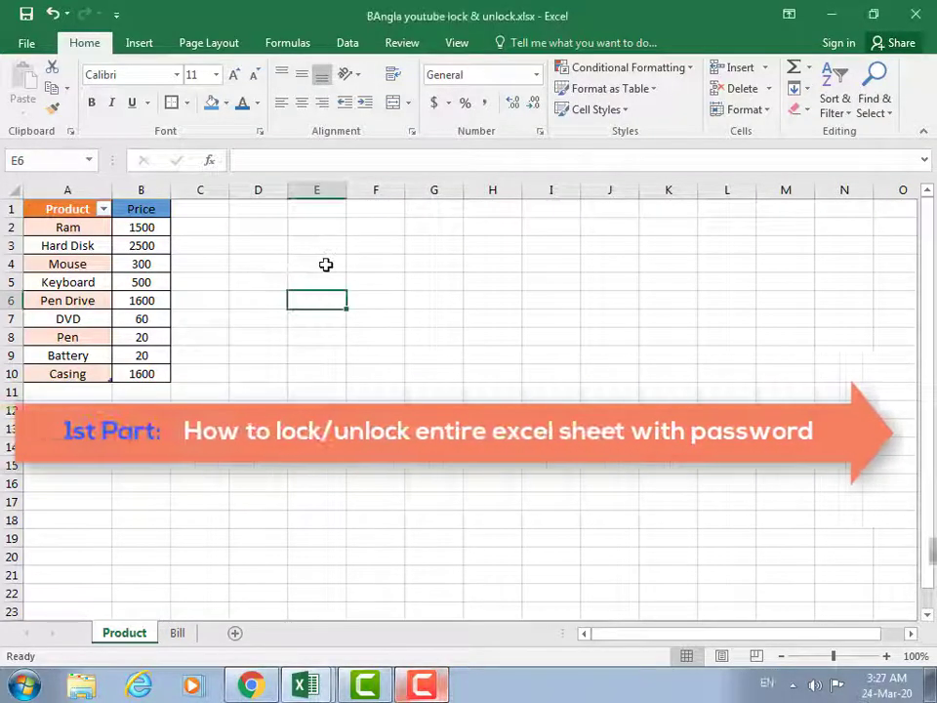
Select several blocks of empty cells in columns D to K, then click H10 to clear them.
{"action": "mouse_move", "coordinate": [243, 257]}
{"action": "left_mouse_down"}
{"action": "mouse_move", "coordinate": [662, 520]}
{"action": "mouse_move", "coordinate": [663, 540]}
{"action": "left_mouse_up"}
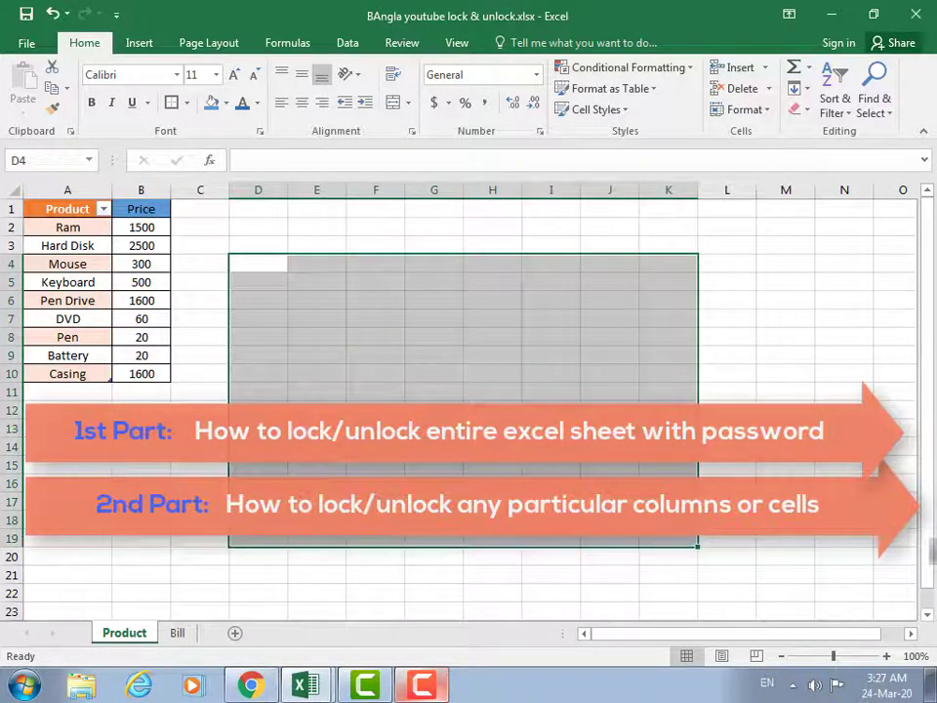
{"action": "left_click_drag", "start_coordinate": [267, 227], "coordinate": [258, 540]}
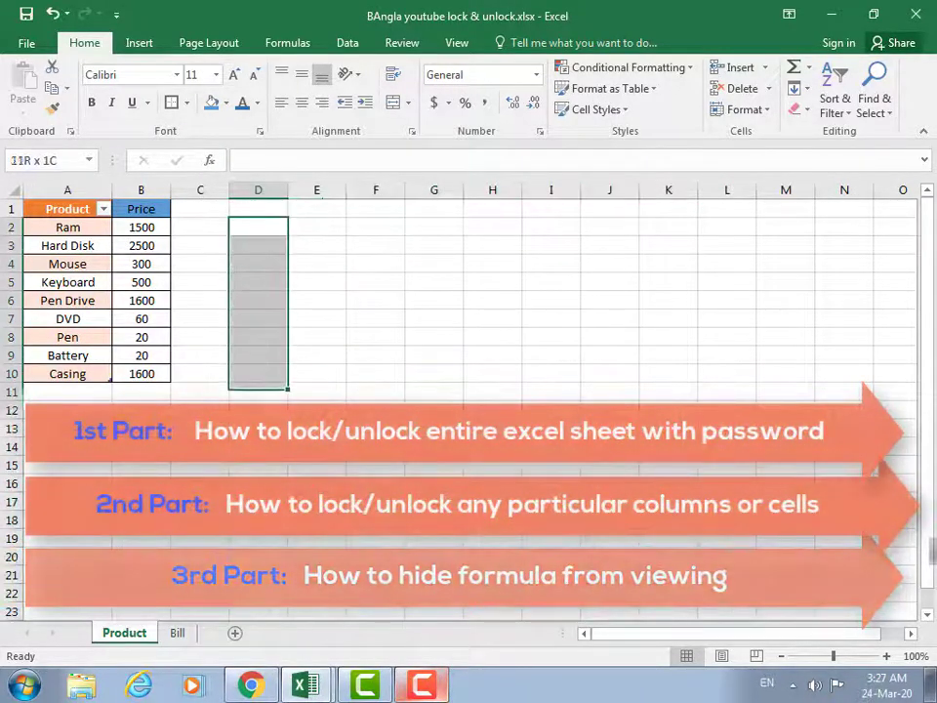
{"action": "mouse_move", "coordinate": [310, 228]}
{"action": "left_mouse_down"}
{"action": "mouse_move", "coordinate": [567, 233]}
{"action": "mouse_move", "coordinate": [551, 226]}
{"action": "left_mouse_up"}
{"action": "left_click", "coordinate": [470, 371]}
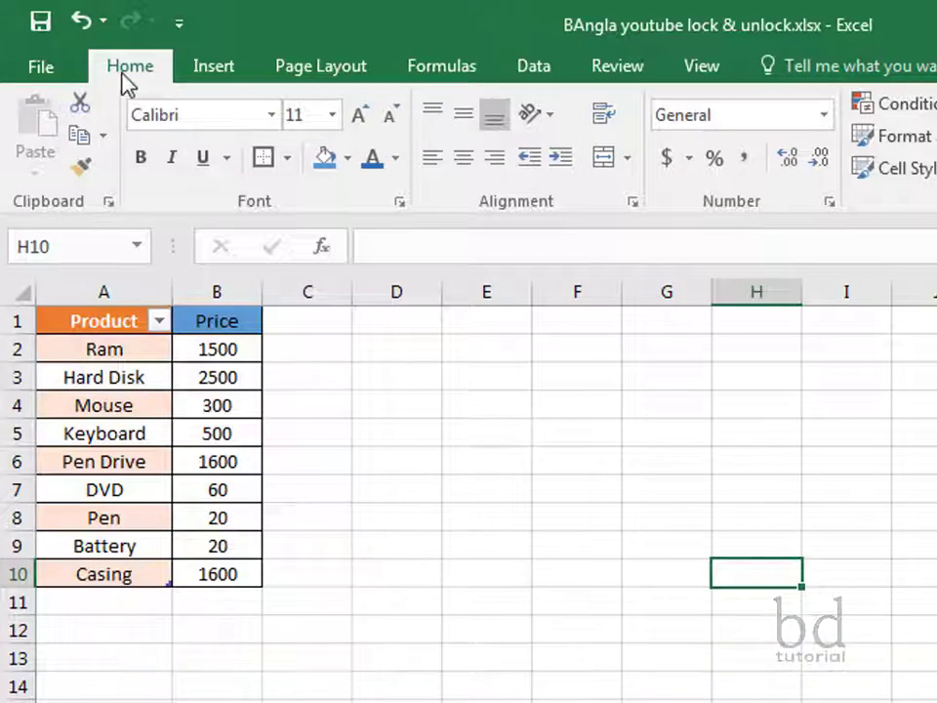
Look at the Protection options in Format Cells and close the dialog without changes.
{"action": "left_click", "coordinate": [400, 205]}
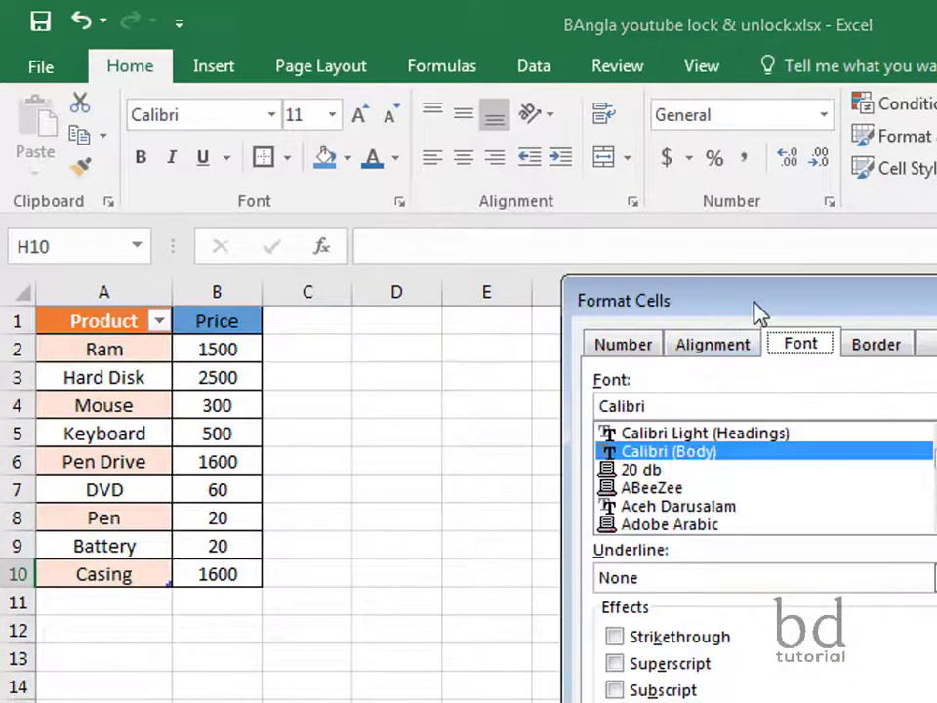
{"action": "left_click_drag", "start_coordinate": [752, 309], "coordinate": [325, 248]}
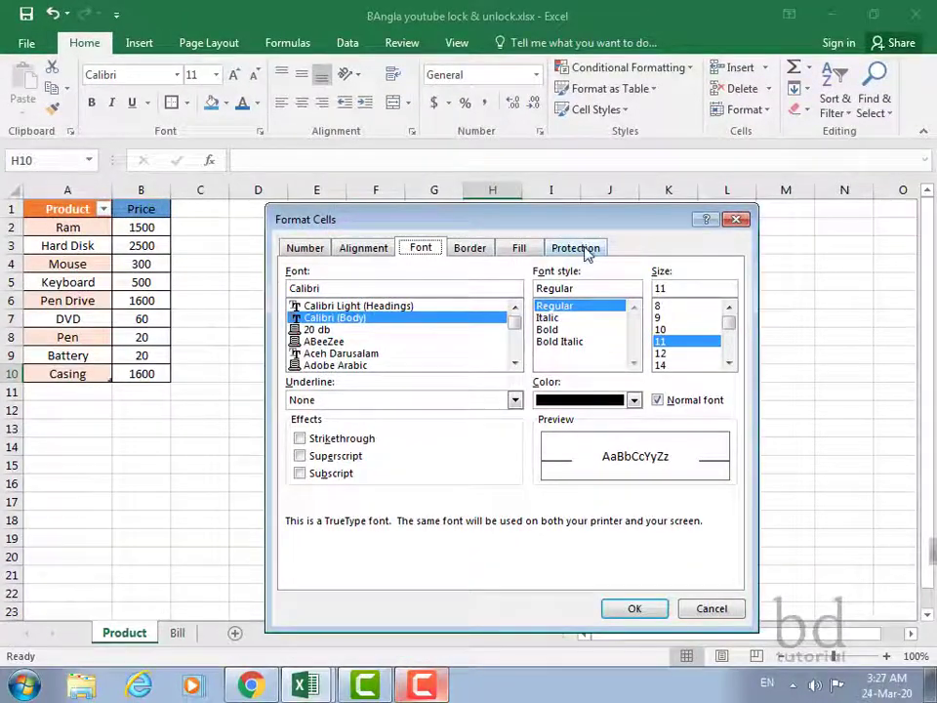
{"action": "left_click", "coordinate": [584, 244]}
{"action": "left_click_drag", "start_coordinate": [576, 222], "coordinate": [580, 306]}
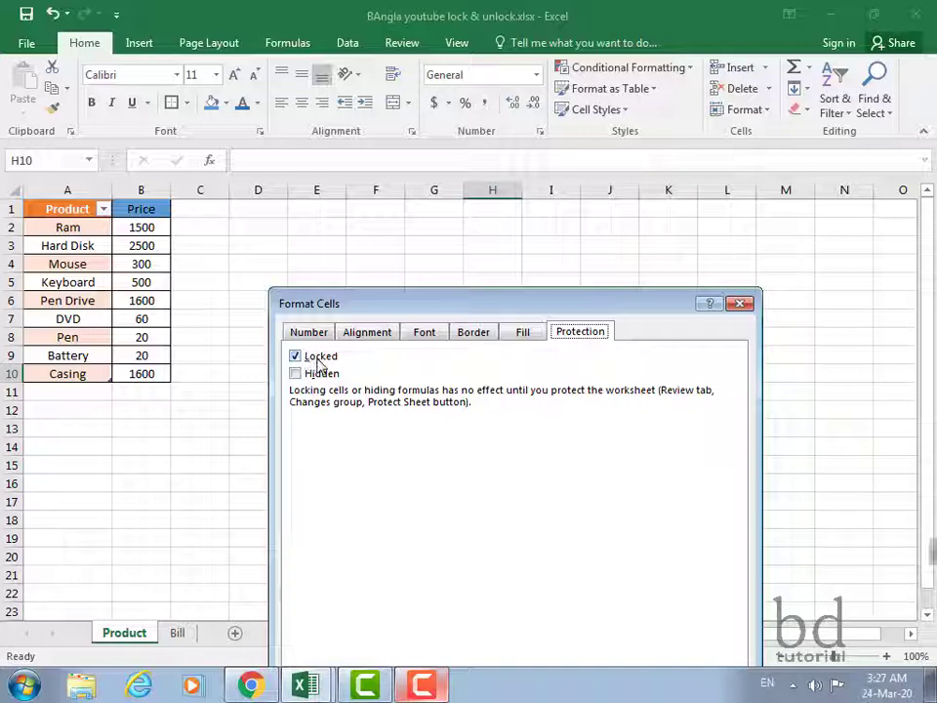
{"action": "left_click_drag", "start_coordinate": [440, 313], "coordinate": [402, 331]}
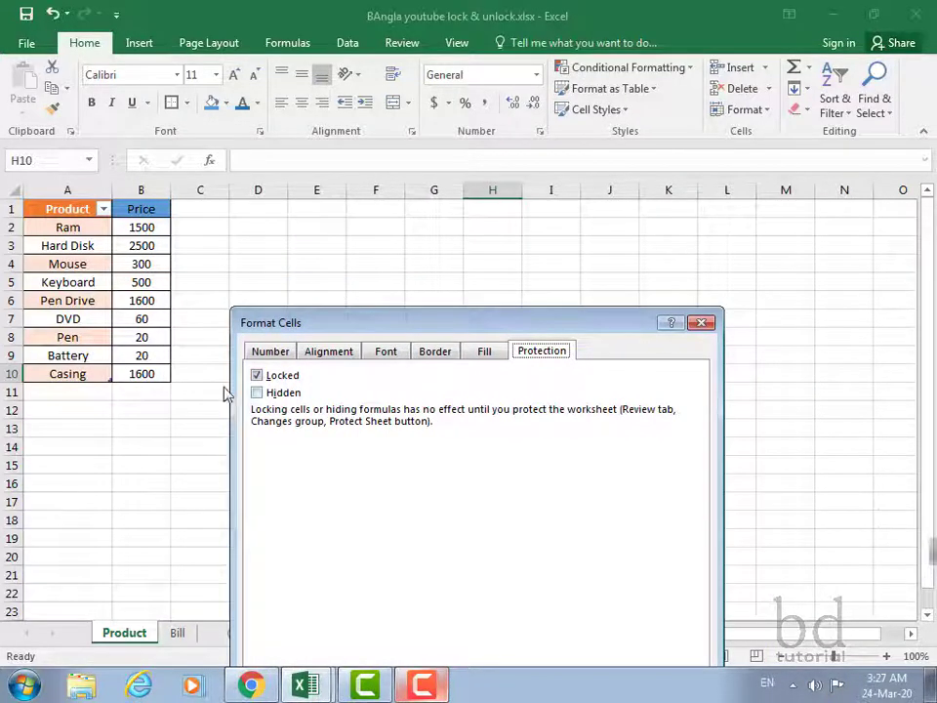
{"action": "left_click_drag", "start_coordinate": [369, 330], "coordinate": [320, 355]}
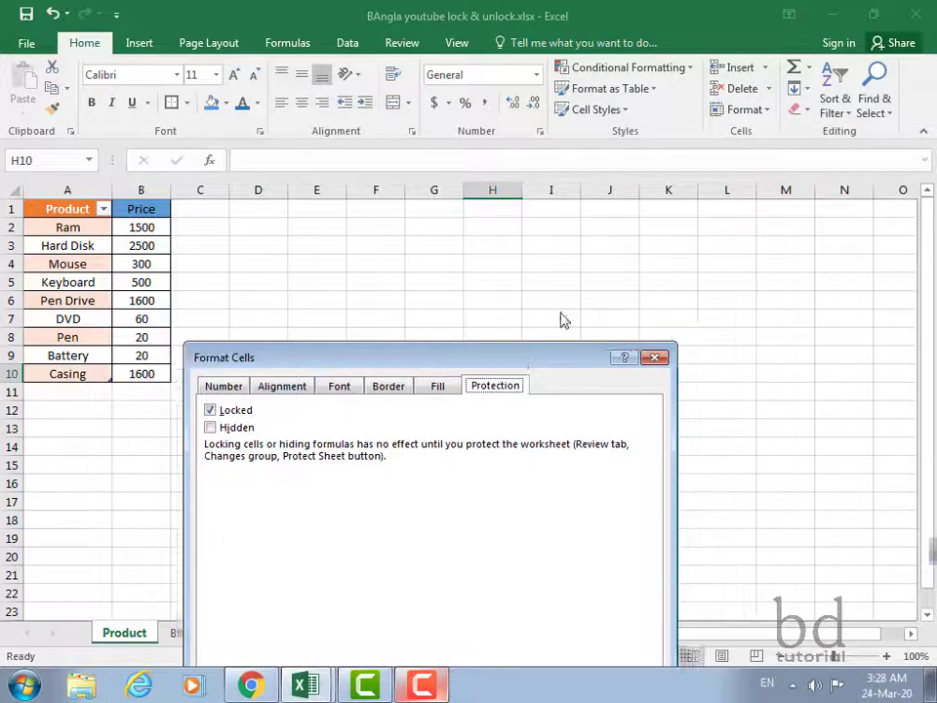
{"action": "left_click_drag", "start_coordinate": [659, 377], "coordinate": [723, 294]}
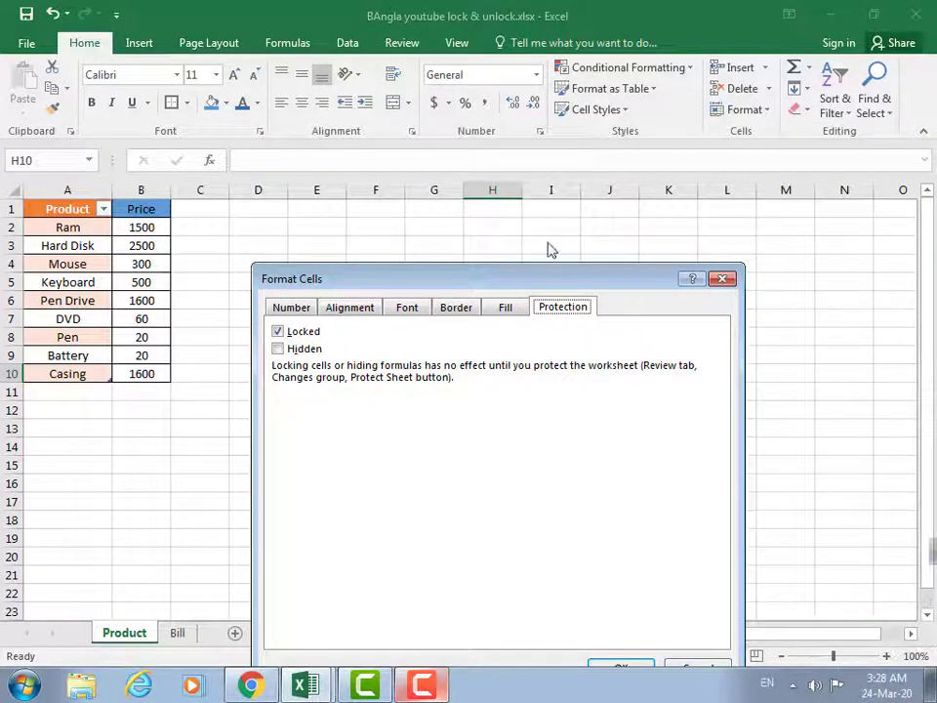
{"action": "left_click_drag", "start_coordinate": [586, 279], "coordinate": [555, 312]}
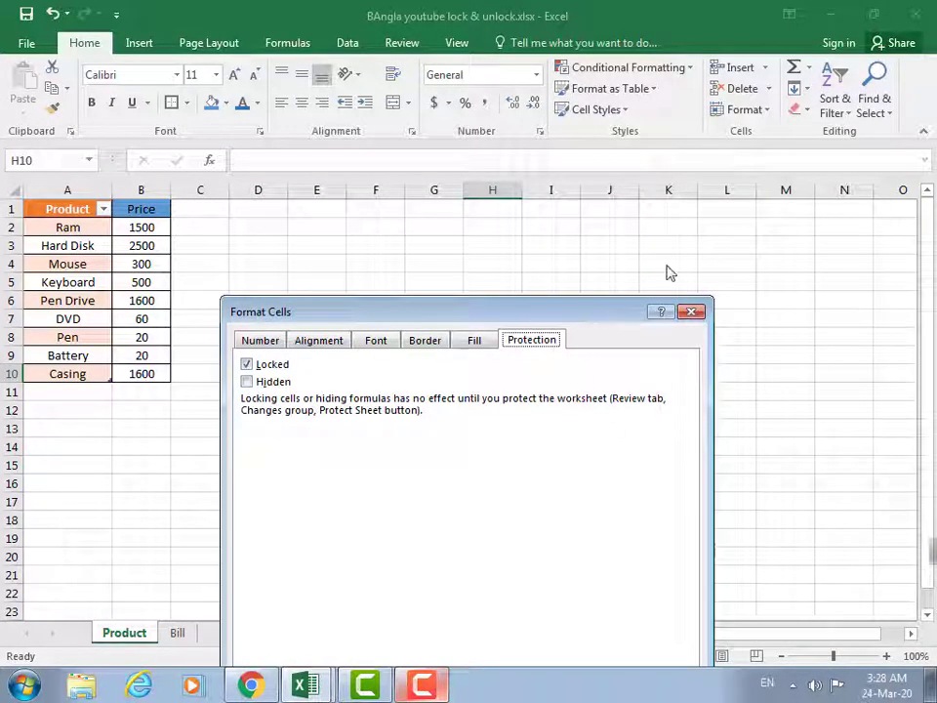
{"action": "left_click_drag", "start_coordinate": [547, 306], "coordinate": [522, 200]}
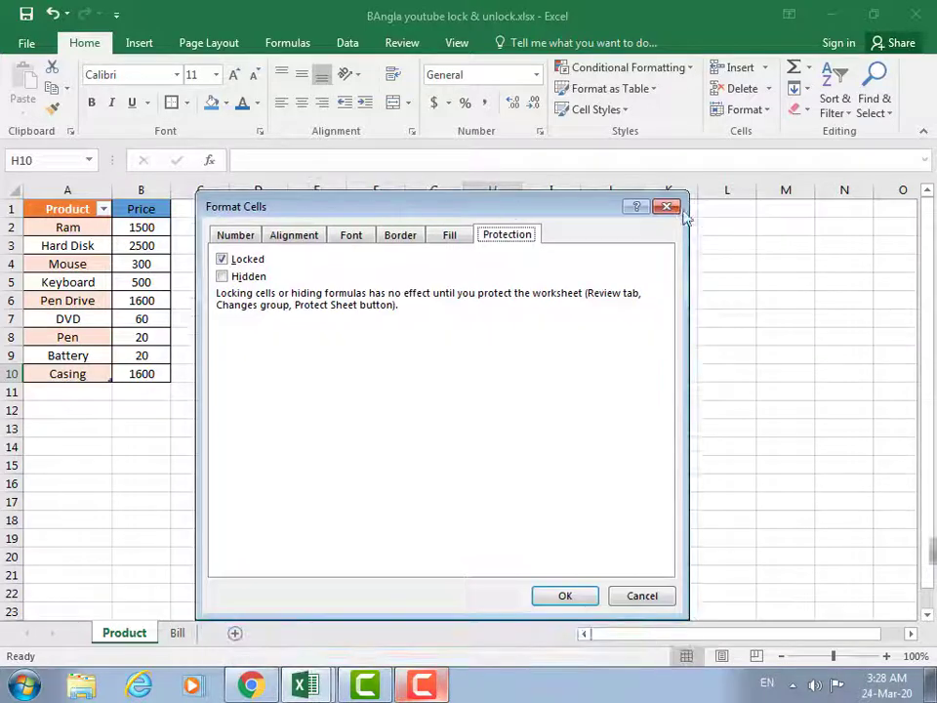
{"action": "left_click", "coordinate": [668, 208]}
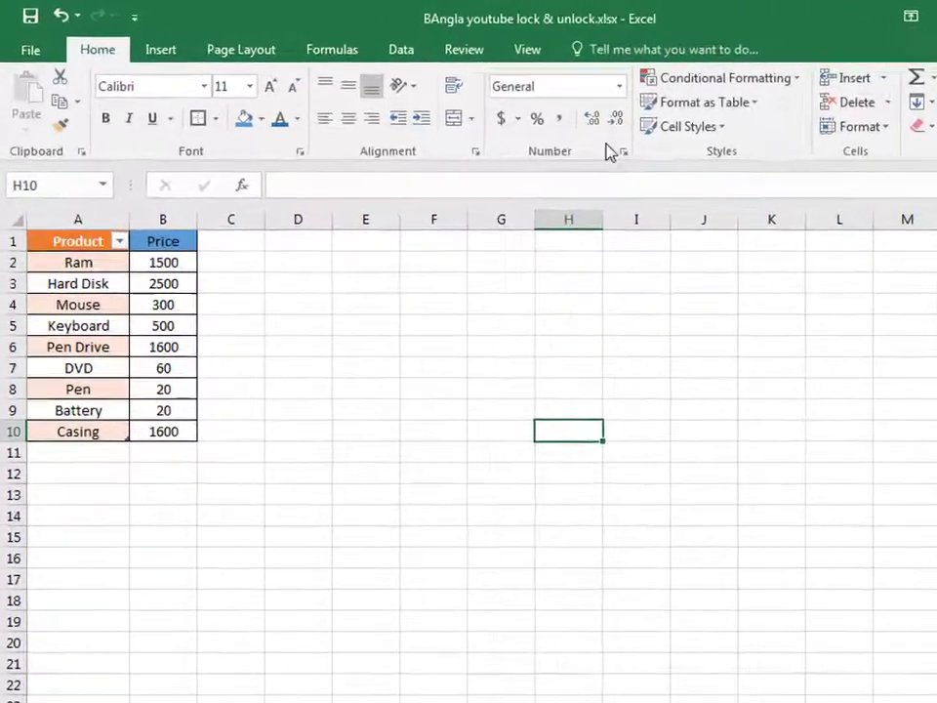
Protect the Product sheet with no password.
{"action": "left_click", "coordinate": [485, 58]}
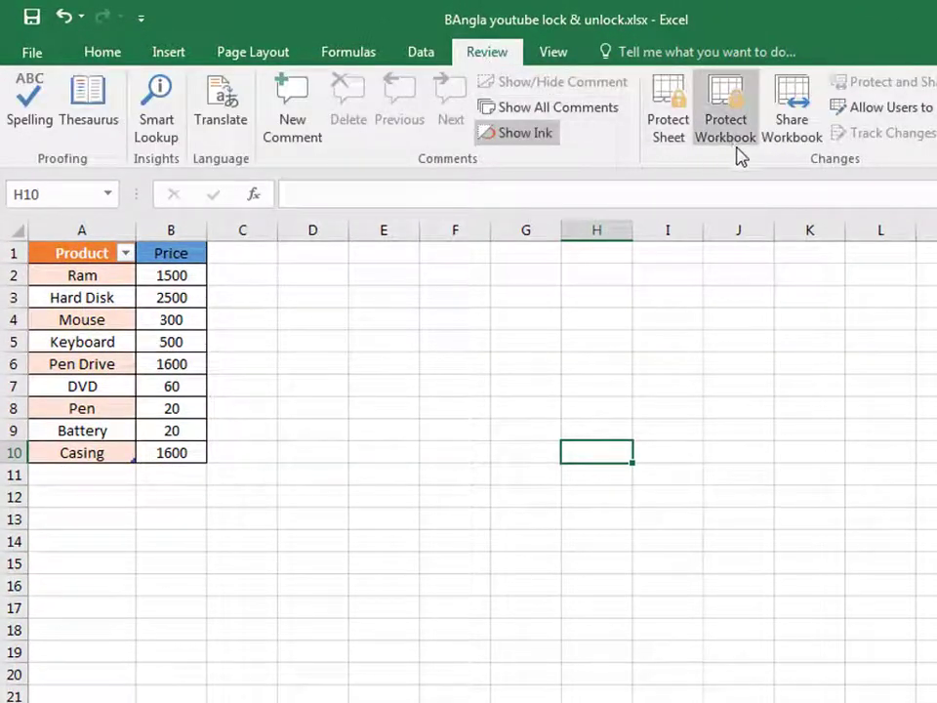
{"action": "left_click", "coordinate": [668, 101]}
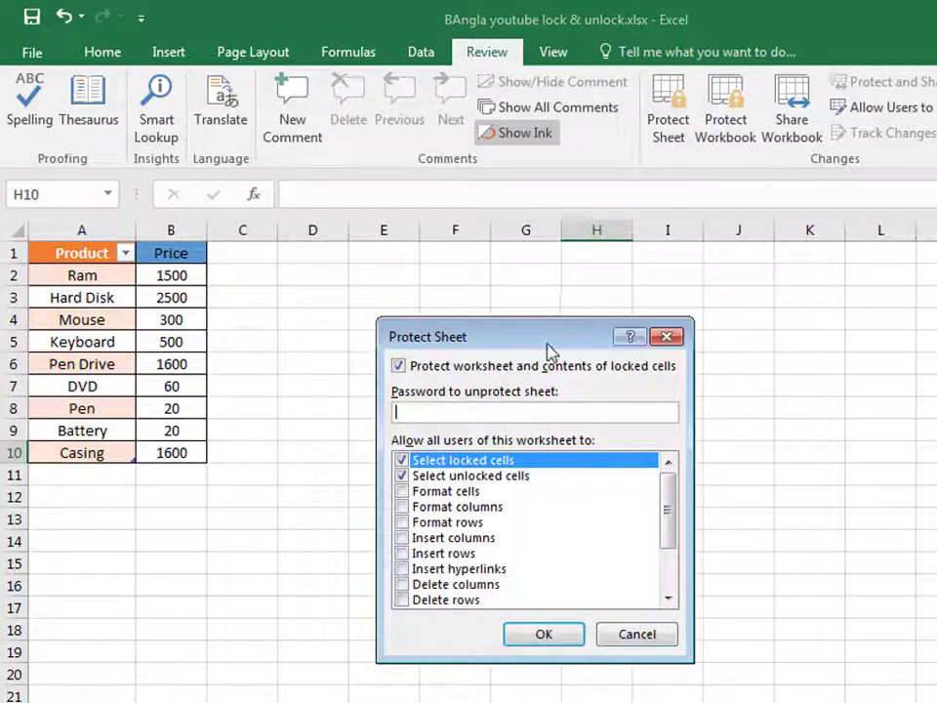
{"action": "left_click_drag", "start_coordinate": [547, 350], "coordinate": [793, 343]}
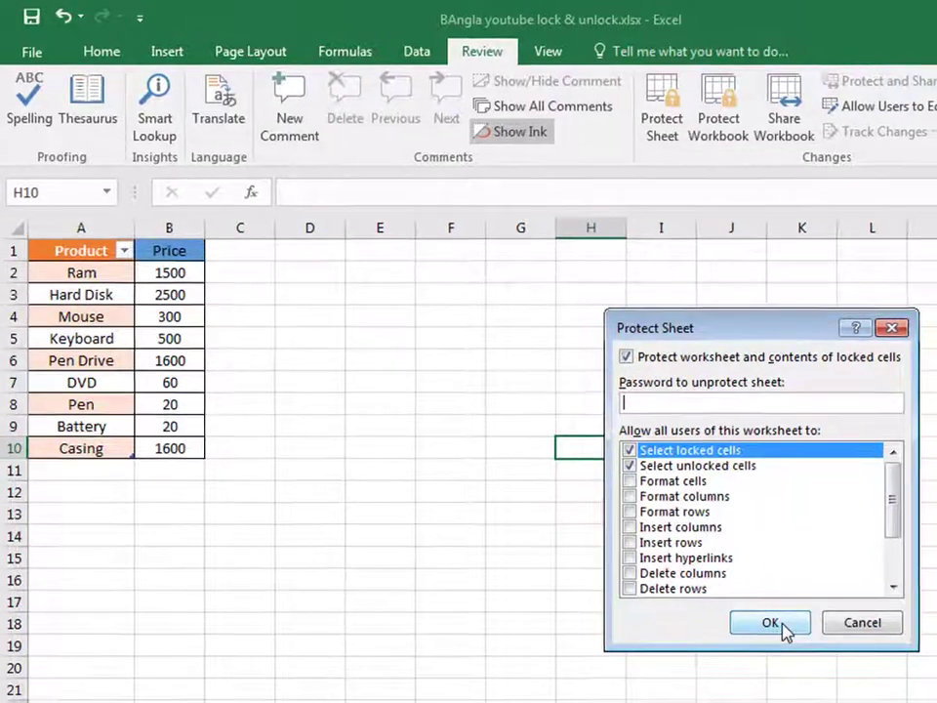
{"action": "left_click", "coordinate": [777, 628]}
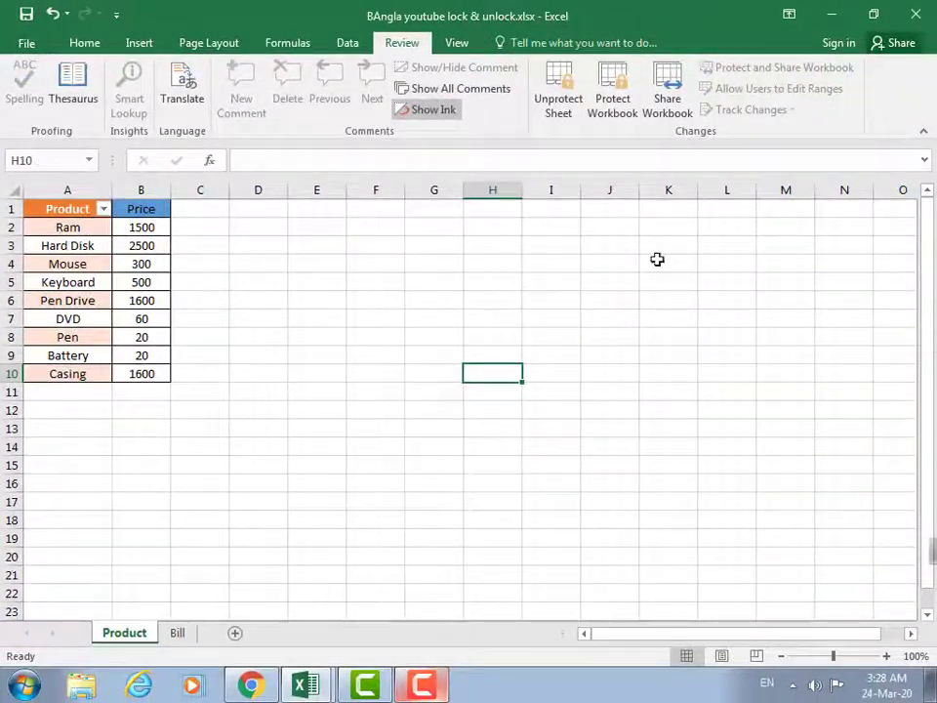
Try editing C4 and the Mouse price in B4, dismissing each protected-sheet warning.
{"action": "left_click", "coordinate": [262, 298]}
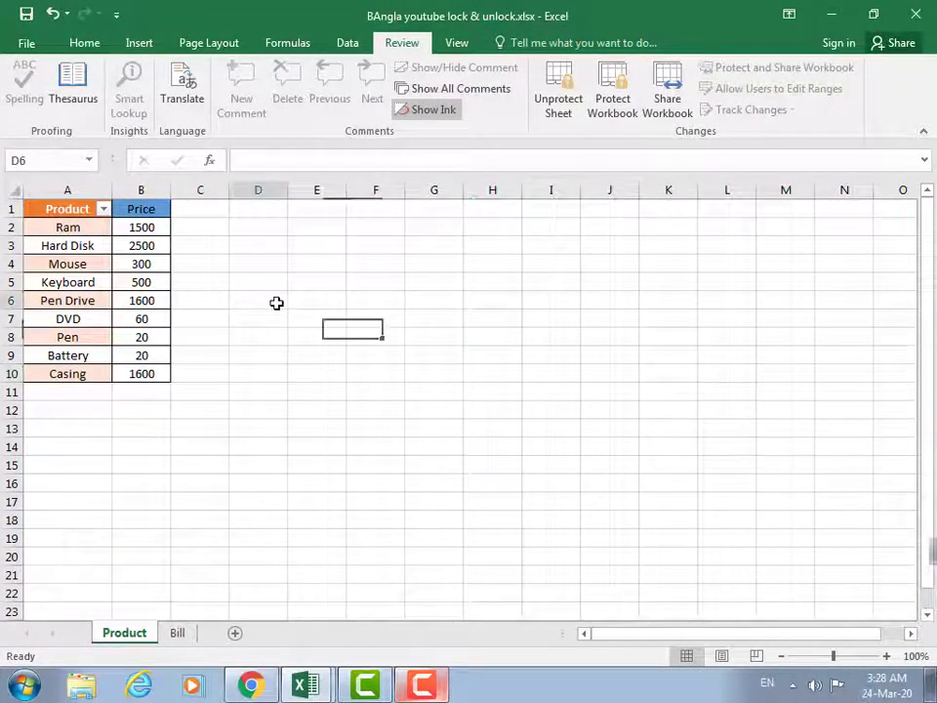
{"action": "left_click", "coordinate": [440, 312]}
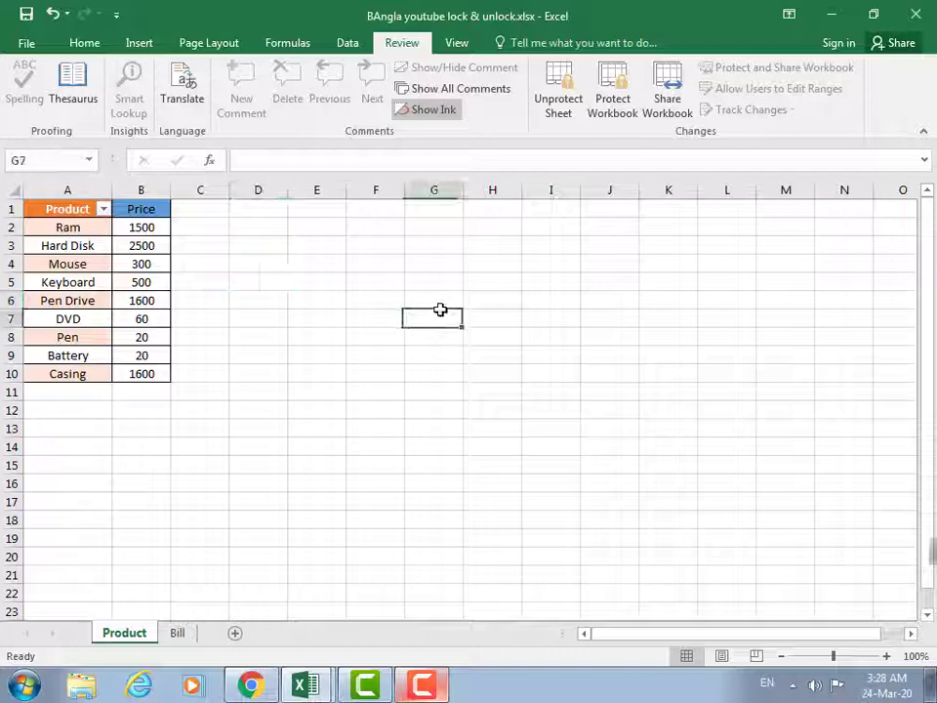
{"action": "left_click", "coordinate": [494, 299]}
{"action": "double_click", "coordinate": [216, 268]}
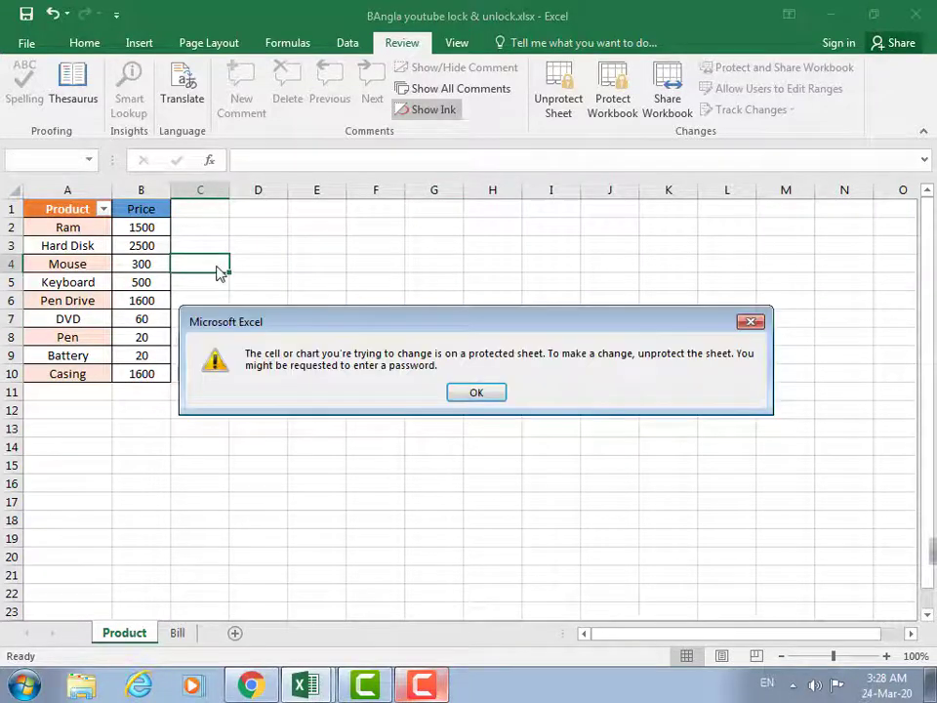
{"action": "left_click", "coordinate": [471, 394]}
{"action": "double_click", "coordinate": [140, 264]}
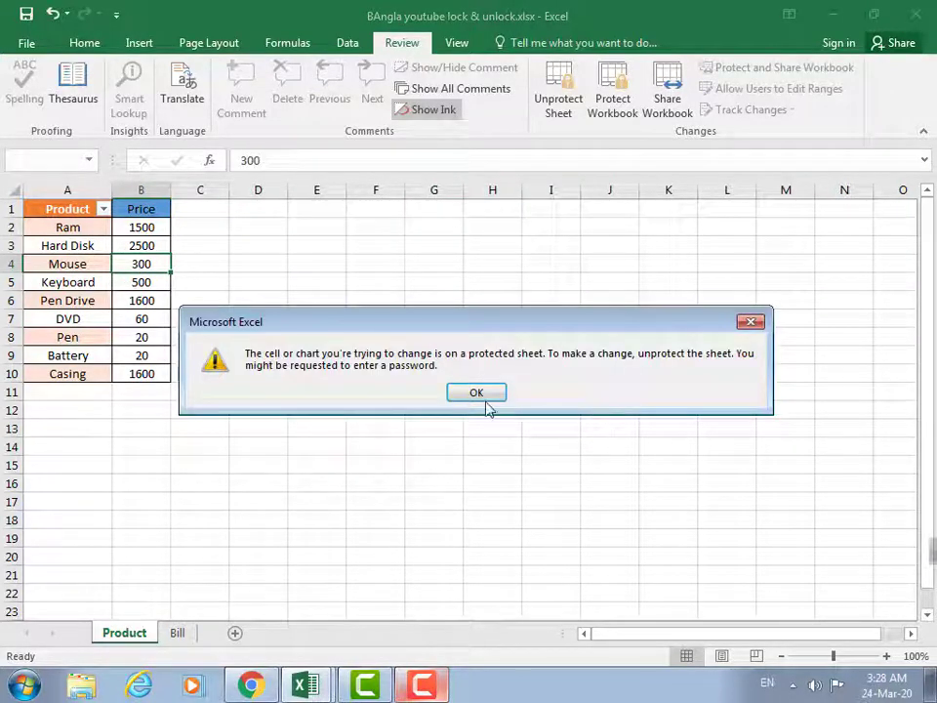
{"action": "left_click", "coordinate": [486, 401]}
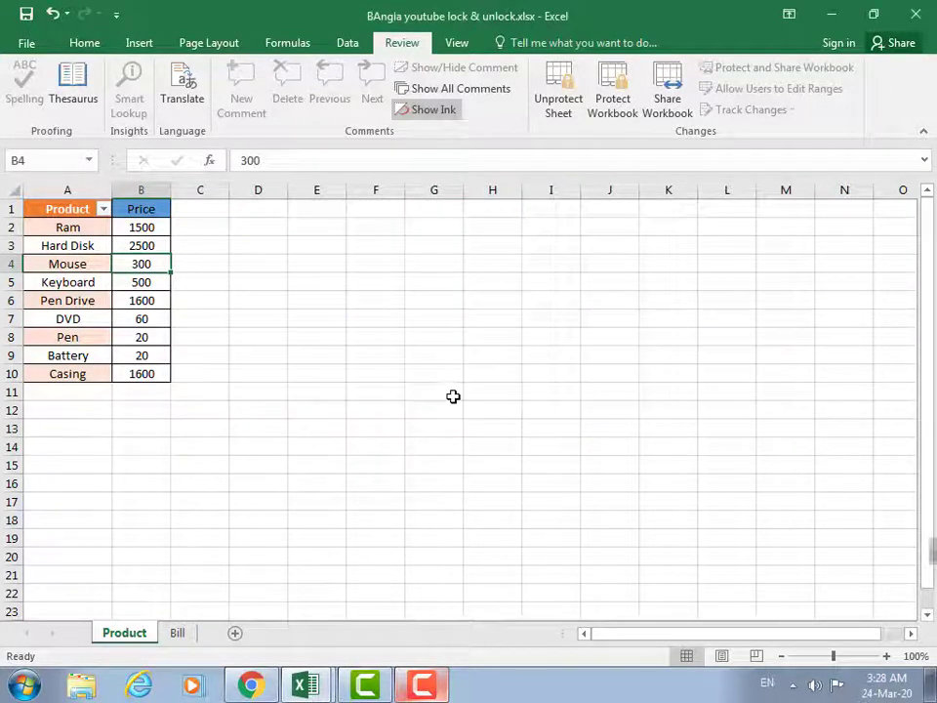
Remove the Product sheet's protection and edit B4's Mouse price from 300 to 350.
{"action": "left_click", "coordinate": [557, 98]}
{"action": "double_click", "coordinate": [143, 263]}
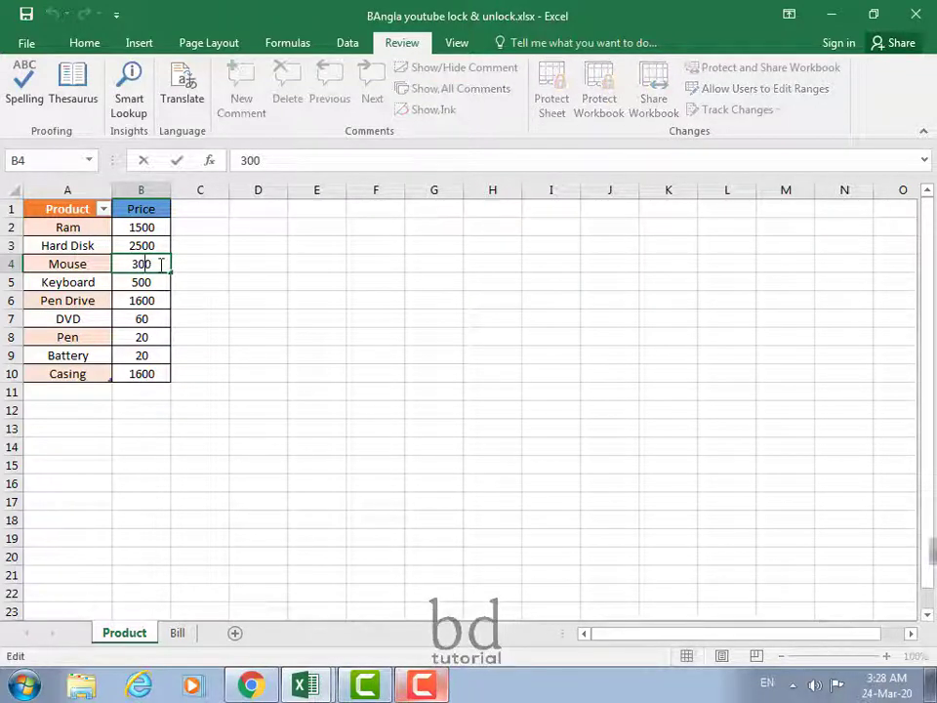
{"action": "key", "text": "BackSpace"}
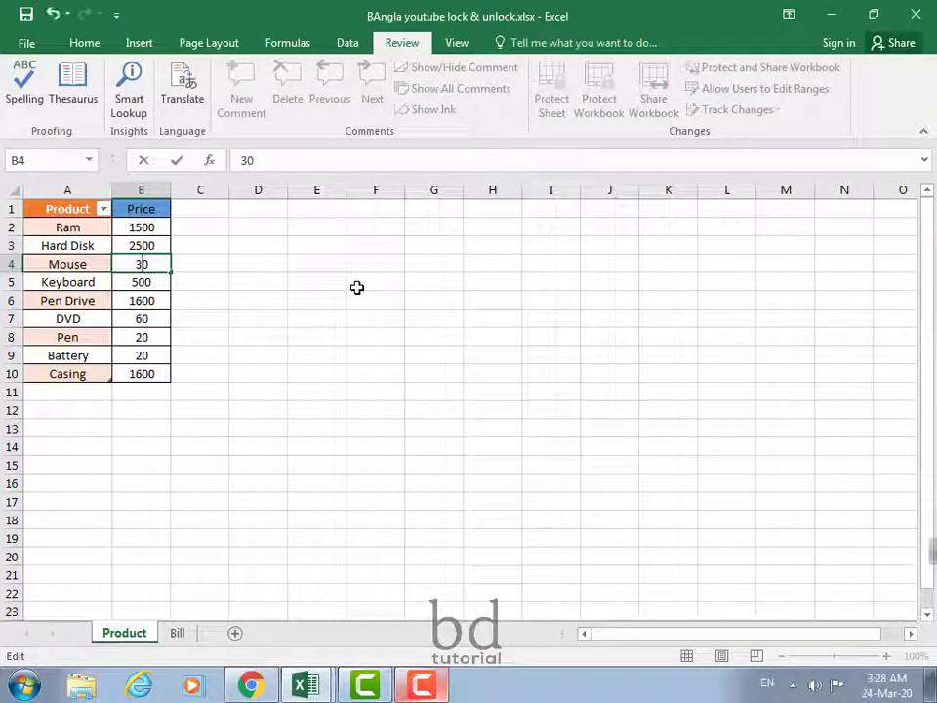
{"action": "type", "text": "5"}
{"action": "left_click", "coordinate": [253, 307]}
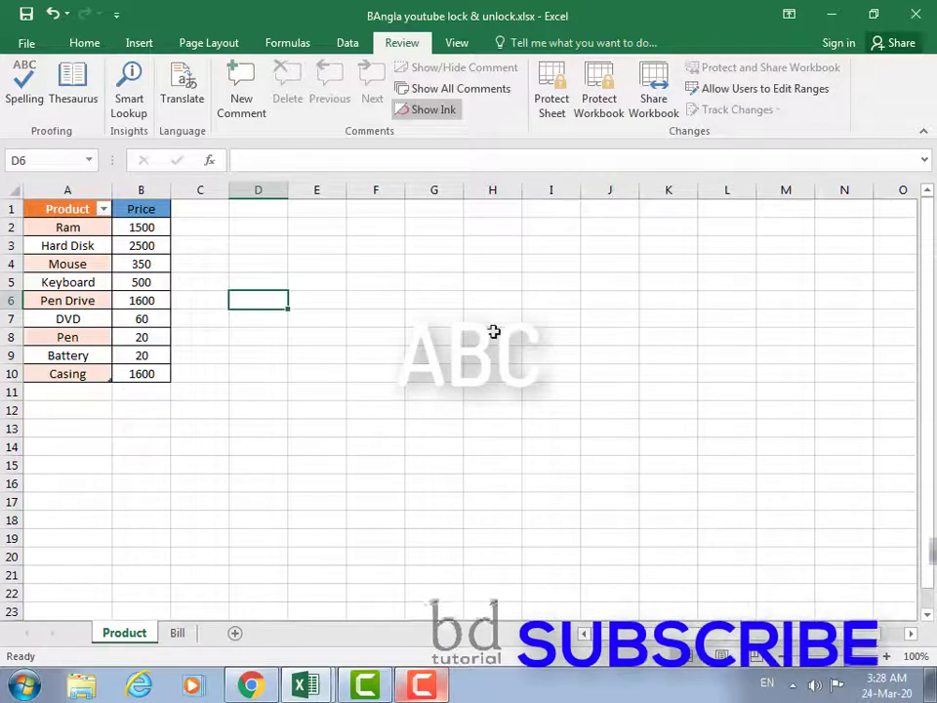
Protect the Product sheet with a password, confirming the password when asked.
{"action": "left_click", "coordinate": [554, 101]}
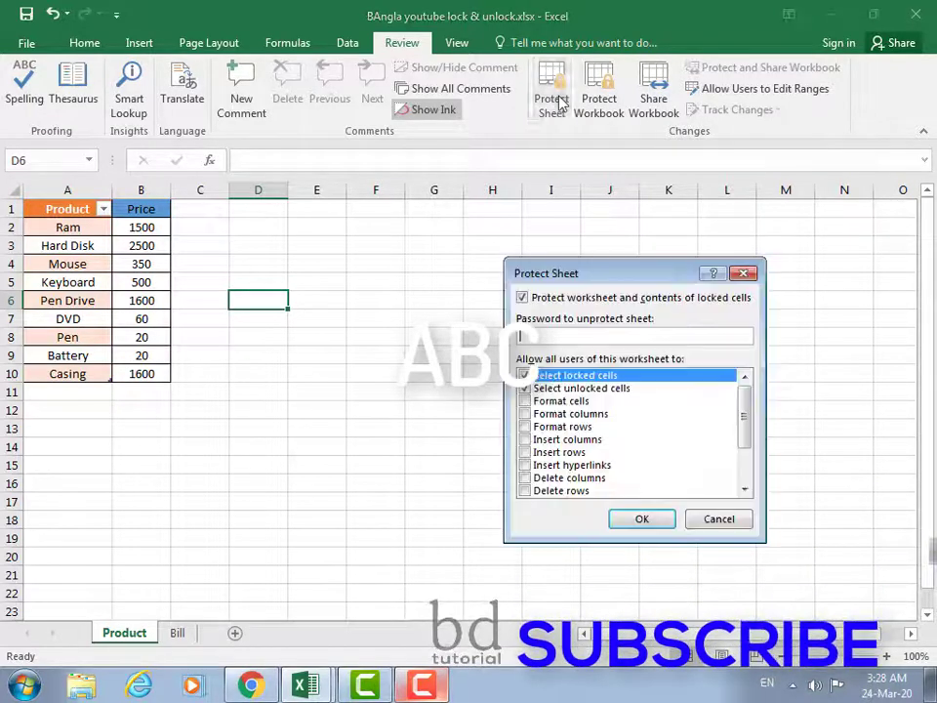
{"action": "left_click_drag", "start_coordinate": [607, 279], "coordinate": [633, 240]}
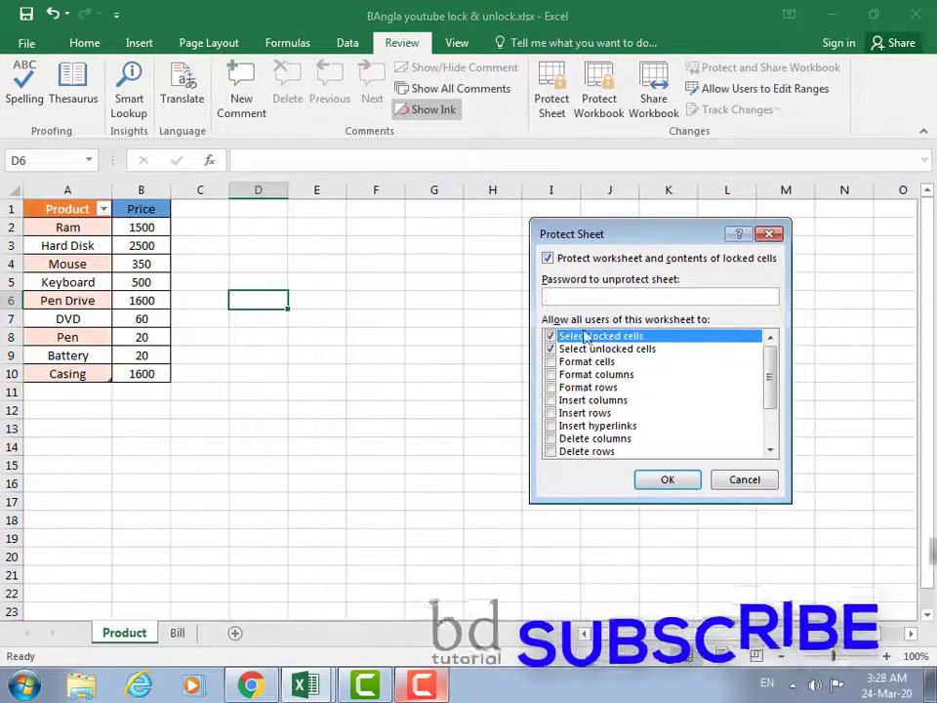
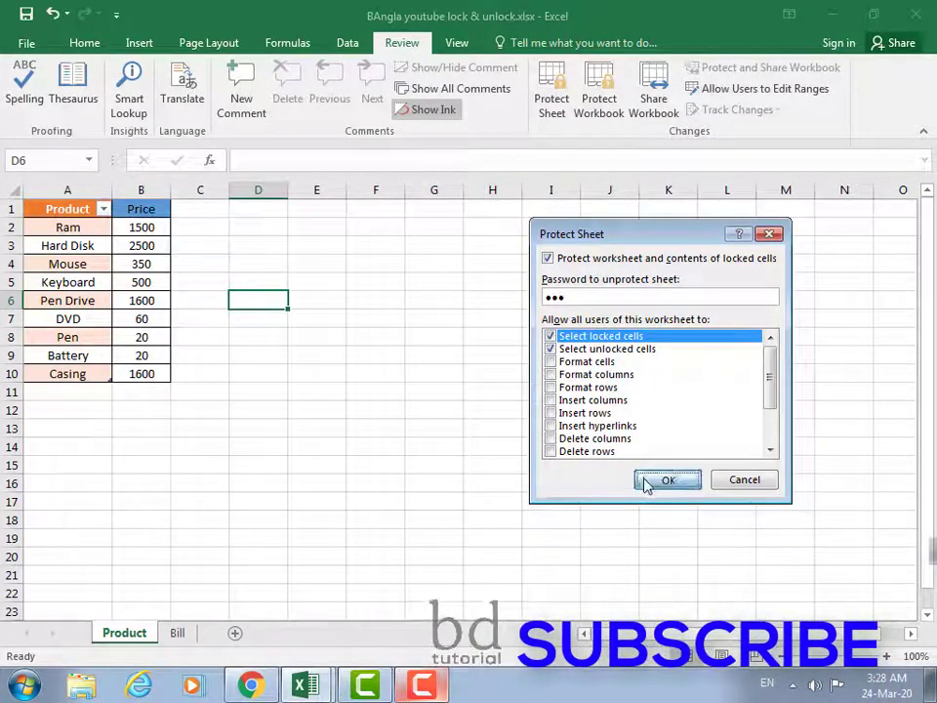
{"action": "left_click", "coordinate": [650, 480]}
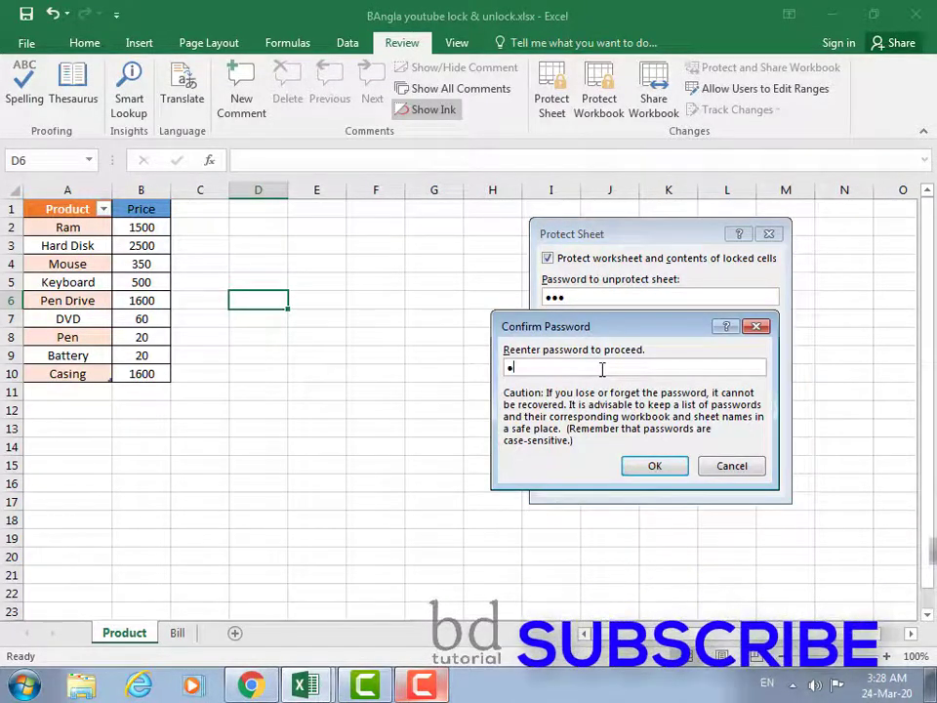
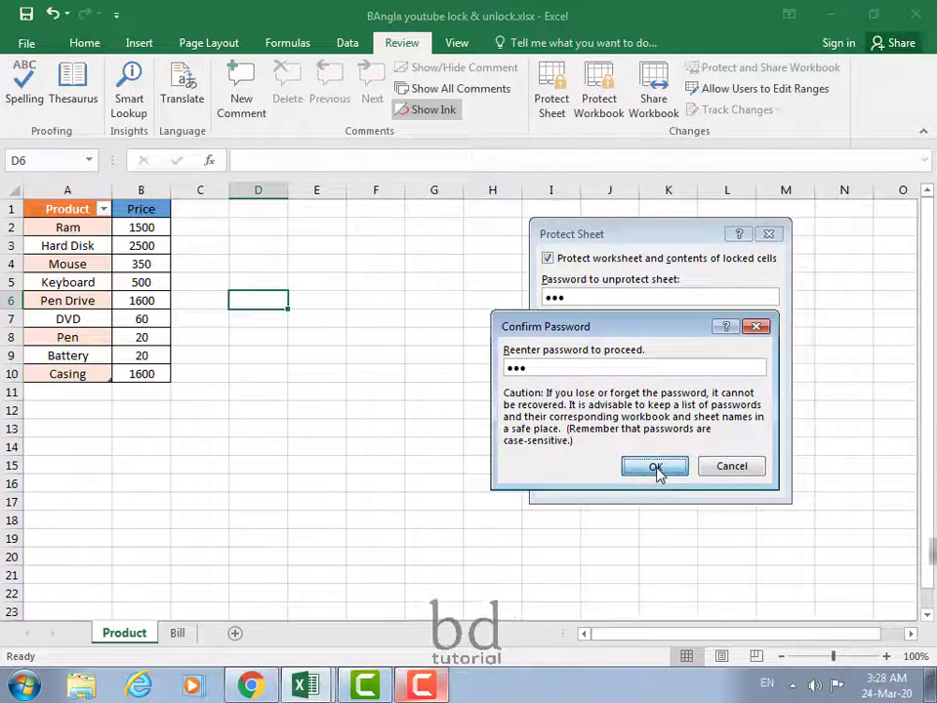
{"action": "left_click", "coordinate": [654, 470]}
Check that B5 and I6 refuse edits, then switch to the Bill sheet.
{"action": "left_click", "coordinate": [129, 280]}
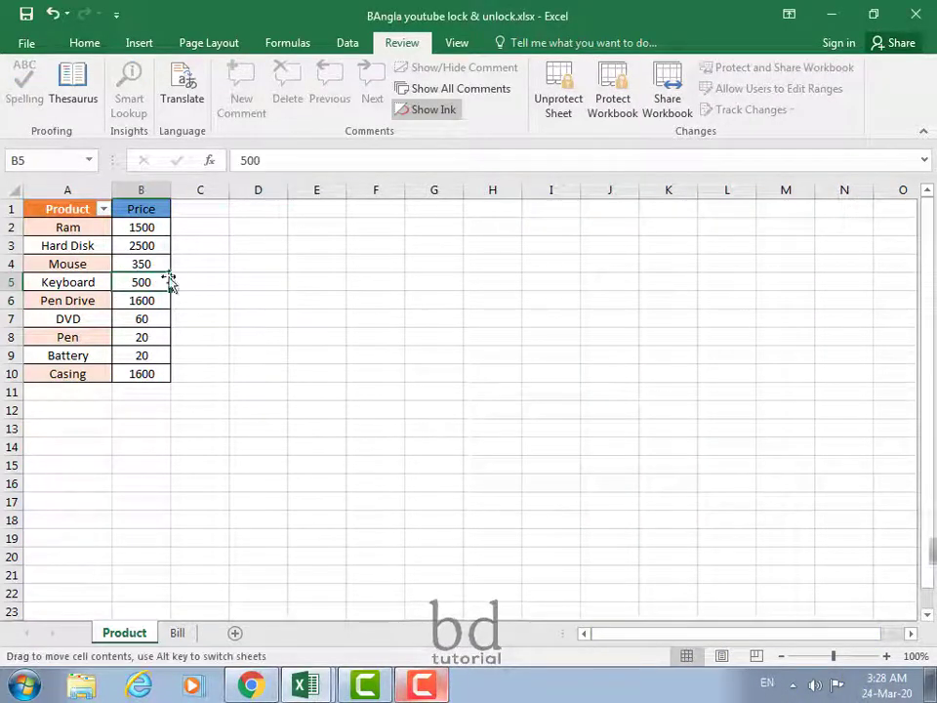
{"action": "double_click", "coordinate": [138, 280]}
{"action": "left_click", "coordinate": [476, 394]}
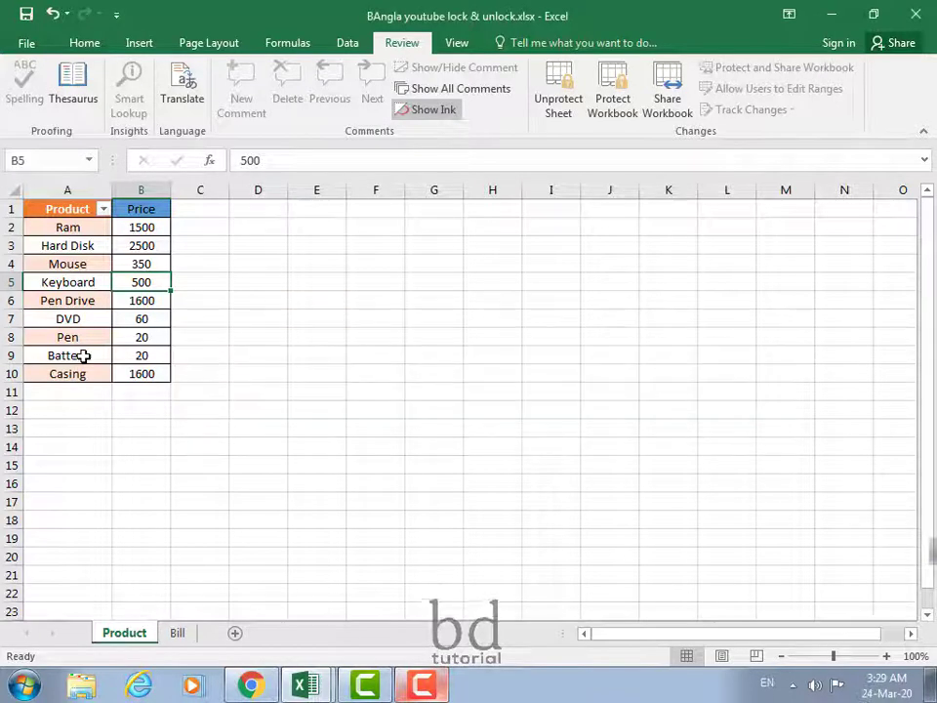
{"action": "left_click", "coordinate": [258, 264]}
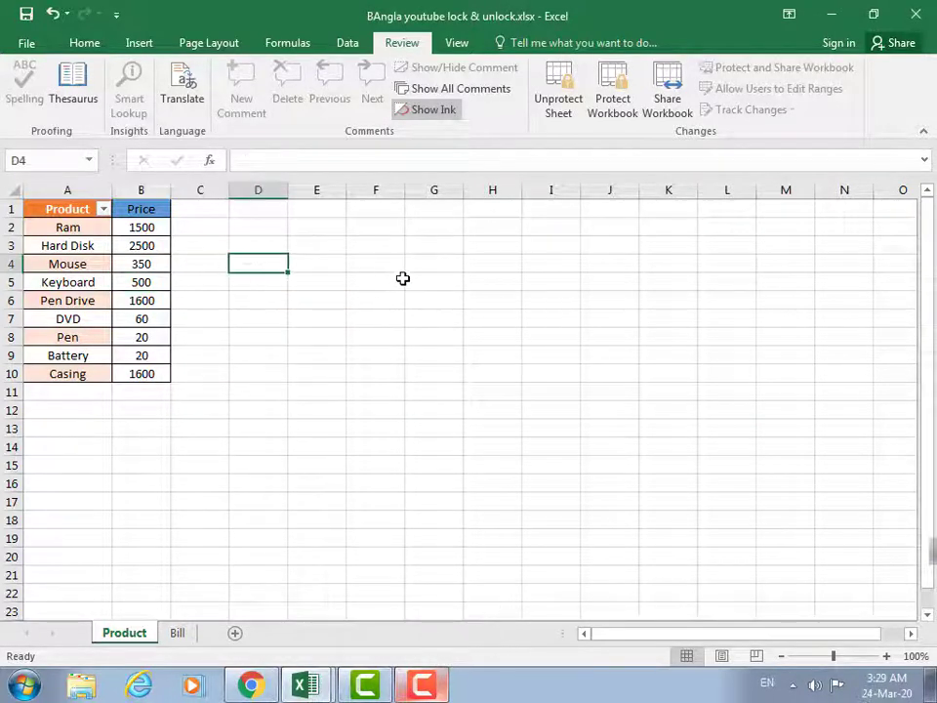
{"action": "left_click", "coordinate": [412, 282]}
{"action": "left_click", "coordinate": [571, 301]}
{"action": "double_click", "coordinate": [561, 303]}
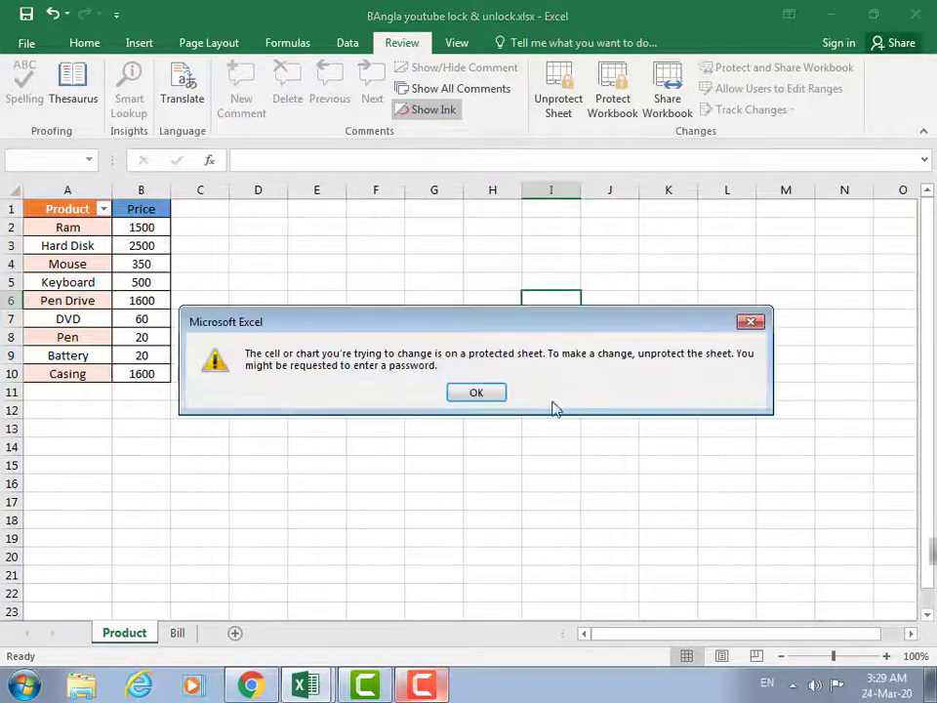
{"action": "left_click", "coordinate": [478, 393]}
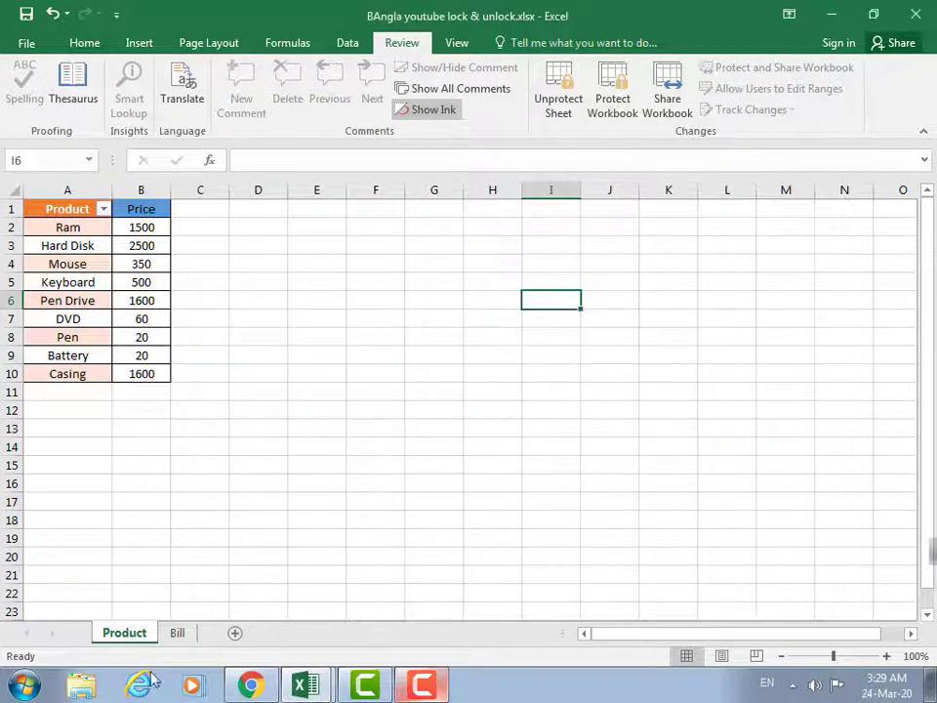
{"action": "left_click", "coordinate": [176, 632]}
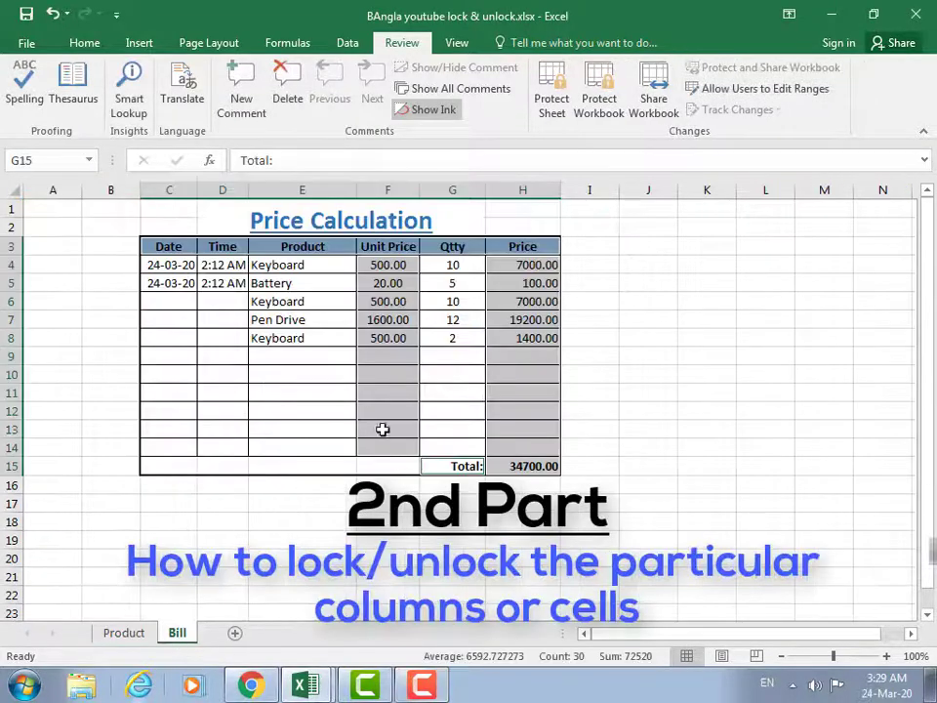
{"action": "left_click", "coordinate": [620, 261]}
{"action": "left_click_drag", "start_coordinate": [542, 247], "coordinate": [547, 466]}
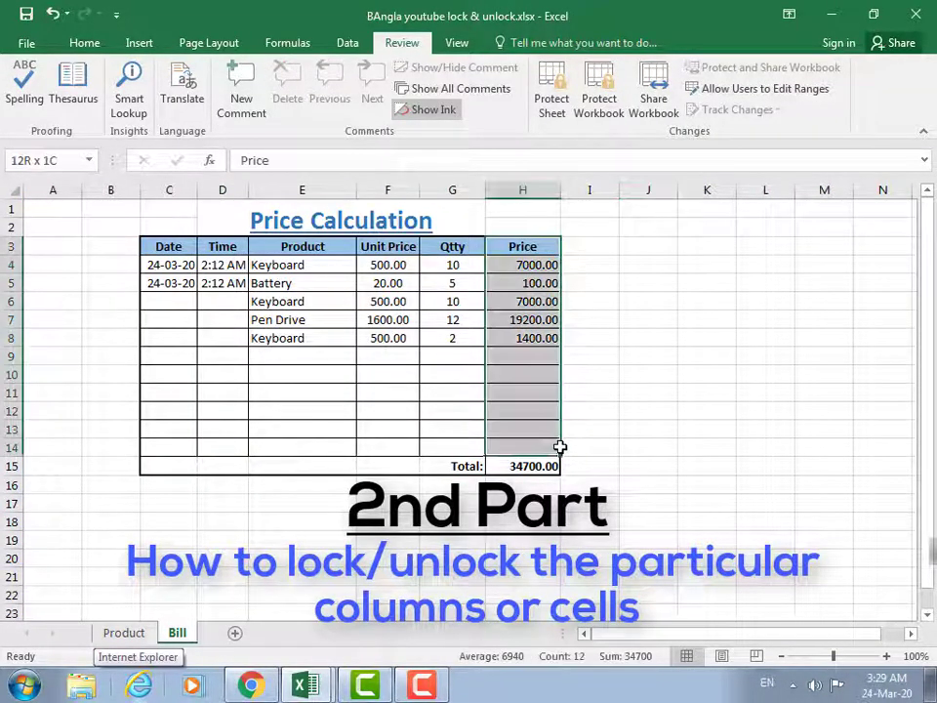
{"action": "left_click_drag", "start_coordinate": [170, 249], "coordinate": [556, 253]}
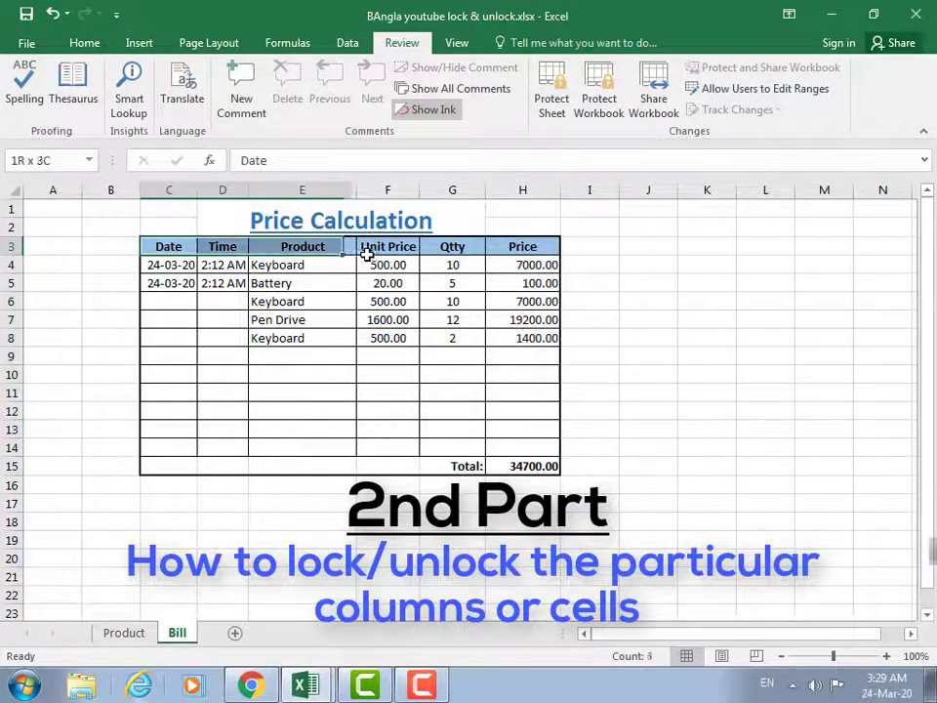
{"action": "left_click", "coordinate": [649, 281]}
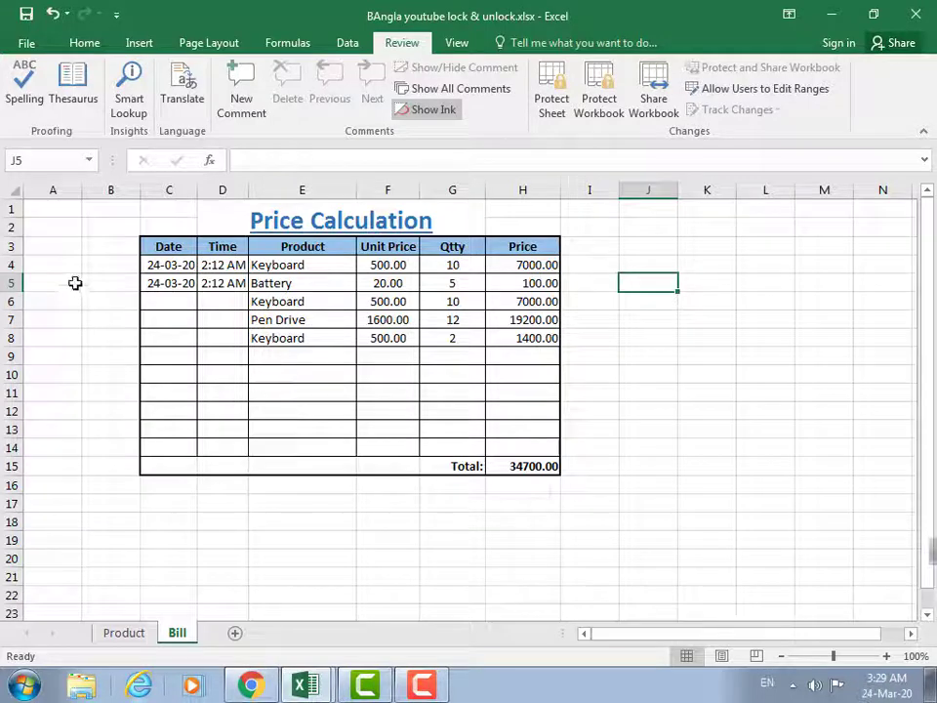
{"action": "left_click", "coordinate": [712, 349]}
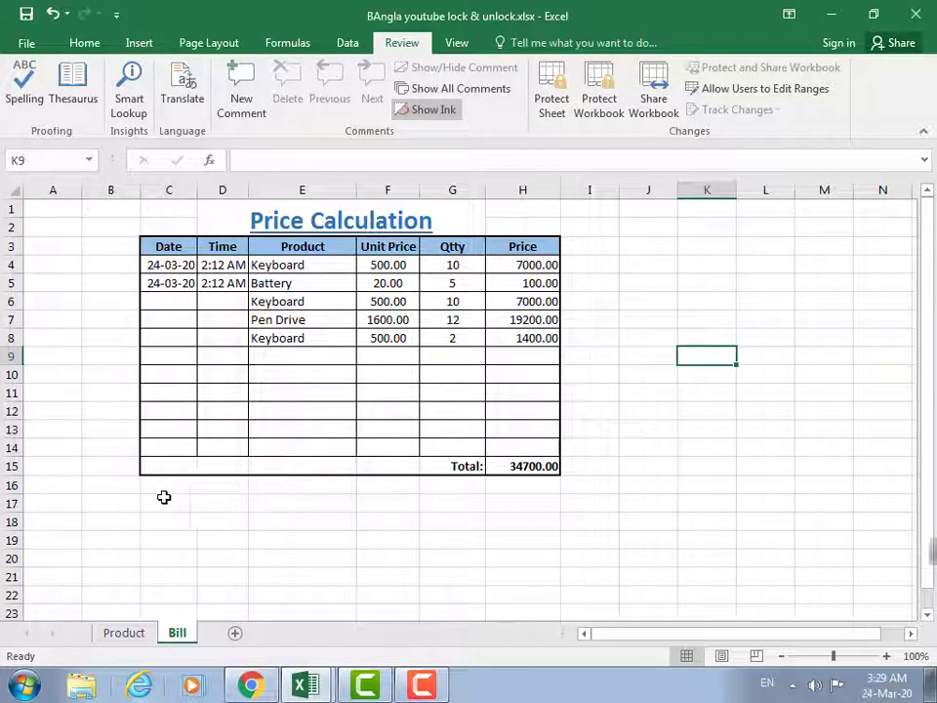
Select the entire Bill sheet and untick Locked on the Format Cells Protection tab.
{"action": "left_click", "coordinate": [14, 189]}
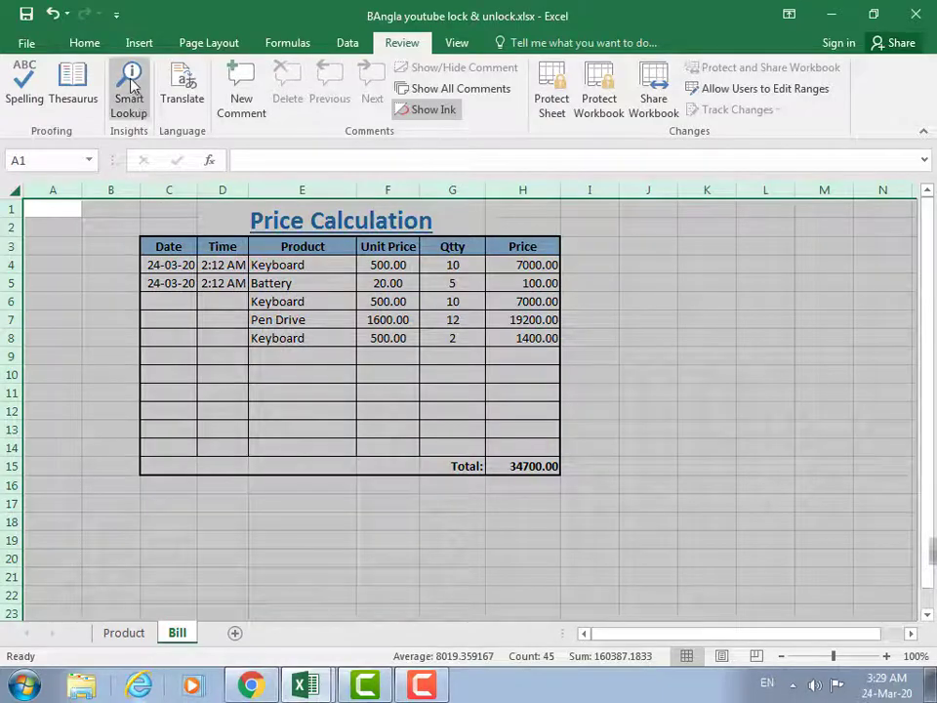
{"action": "left_click", "coordinate": [86, 44]}
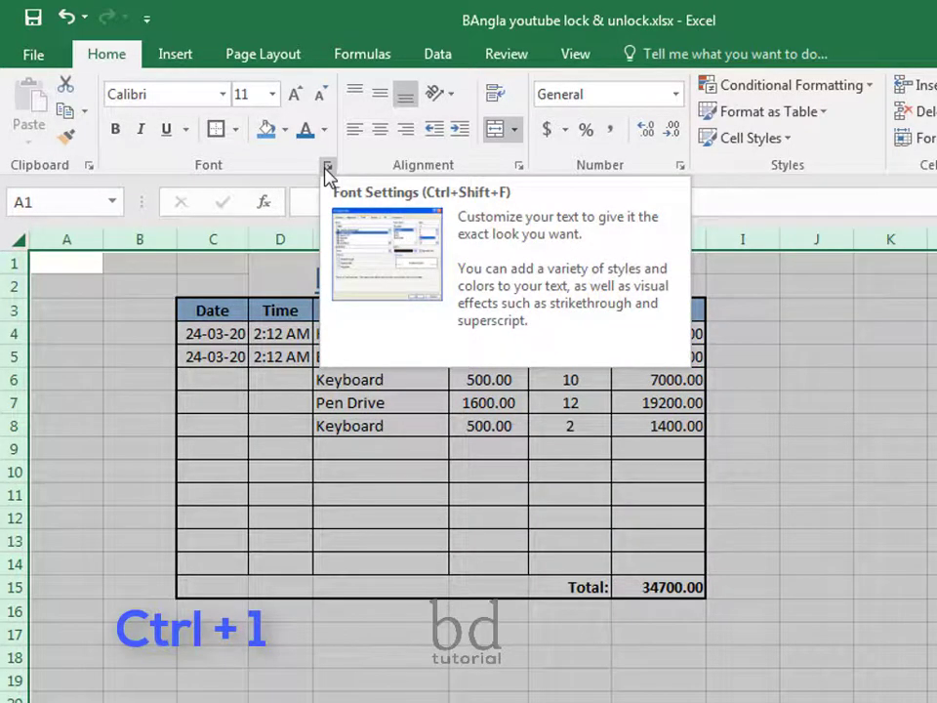
{"action": "key", "text": "ctrl+1"}
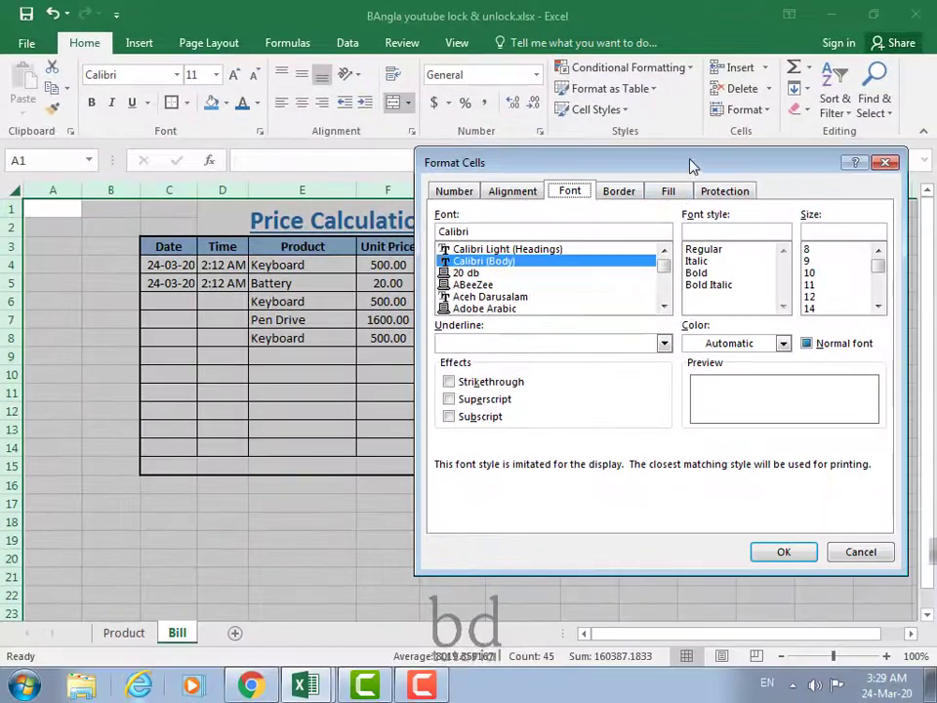
{"action": "left_click_drag", "start_coordinate": [690, 166], "coordinate": [623, 222]}
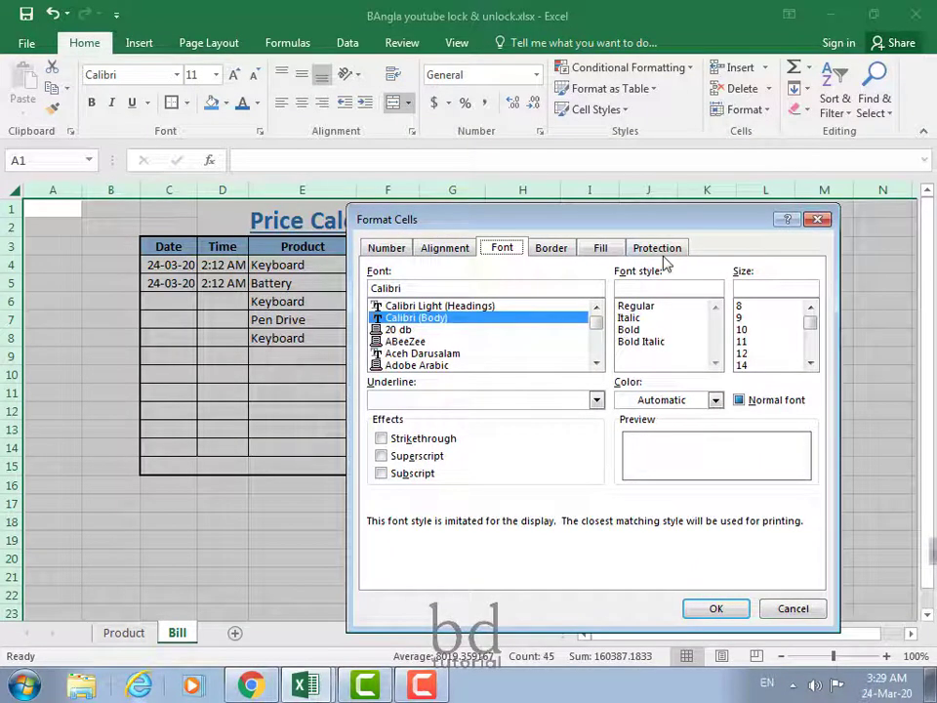
{"action": "left_click", "coordinate": [662, 249]}
{"action": "left_click_drag", "start_coordinate": [681, 229], "coordinate": [817, 240]}
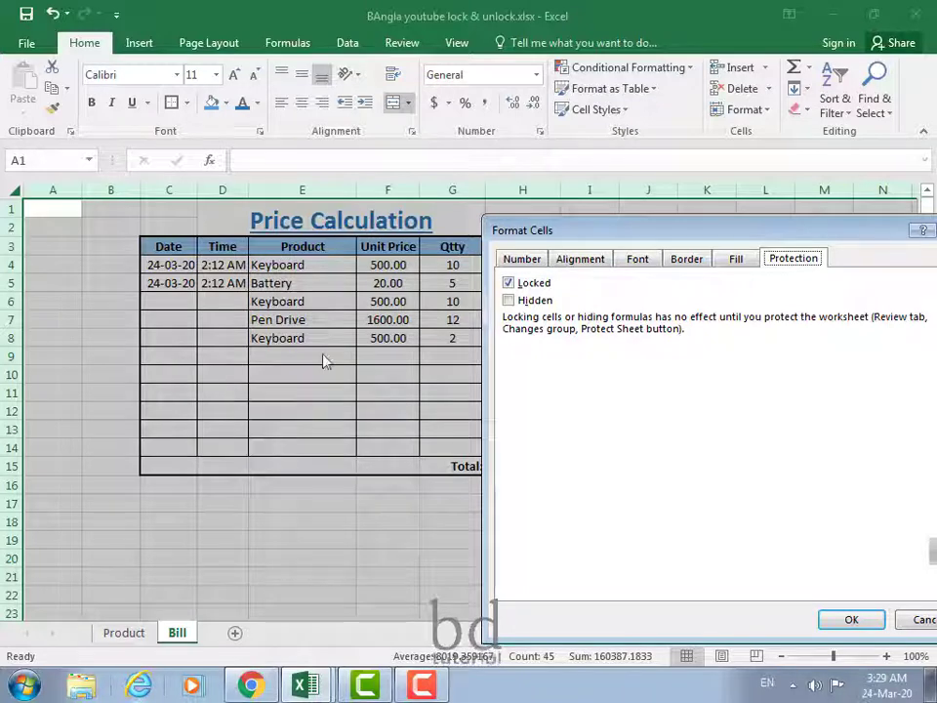
{"action": "mouse_move", "coordinate": [699, 230]}
{"action": "left_mouse_down"}
{"action": "mouse_move", "coordinate": [602, 263]}
{"action": "mouse_move", "coordinate": [449, 209]}
{"action": "left_mouse_up"}
{"action": "left_click", "coordinate": [411, 317]}
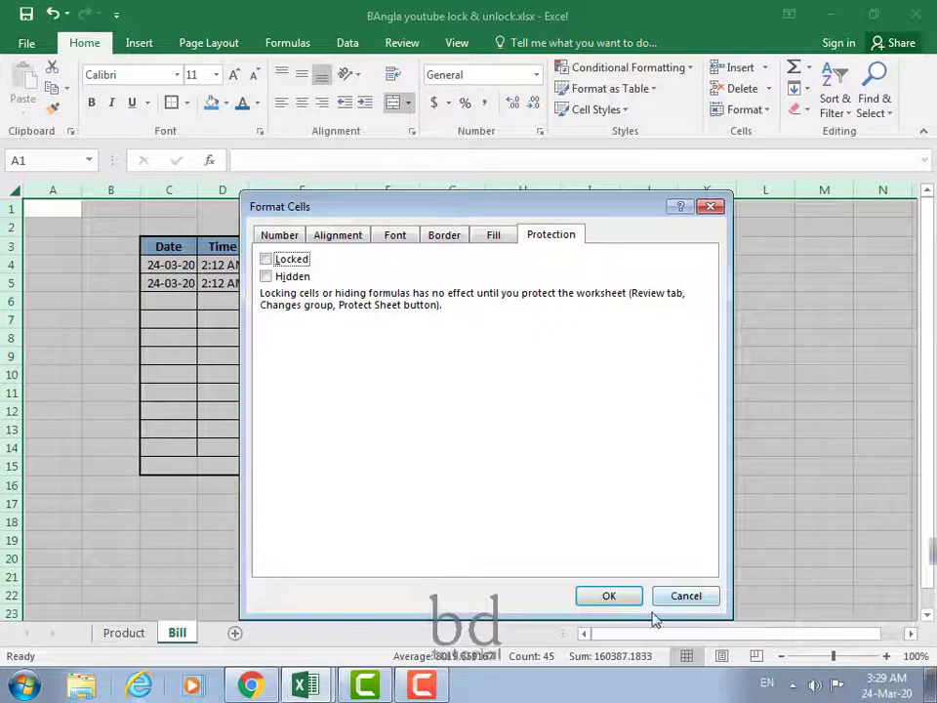
{"action": "left_click", "coordinate": [608, 599]}
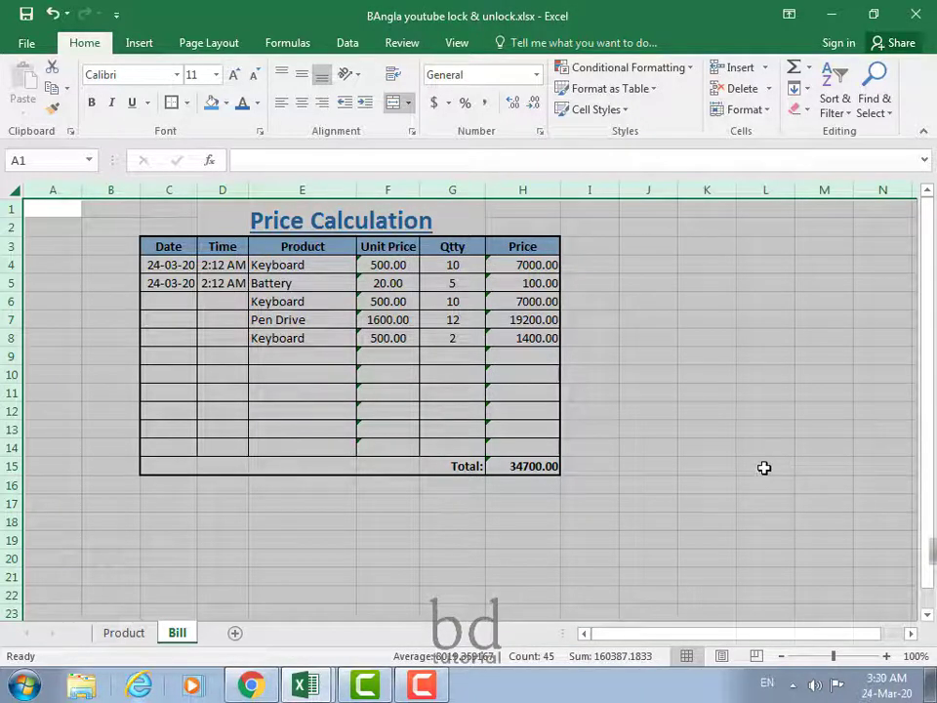
{"action": "left_click", "coordinate": [697, 374]}
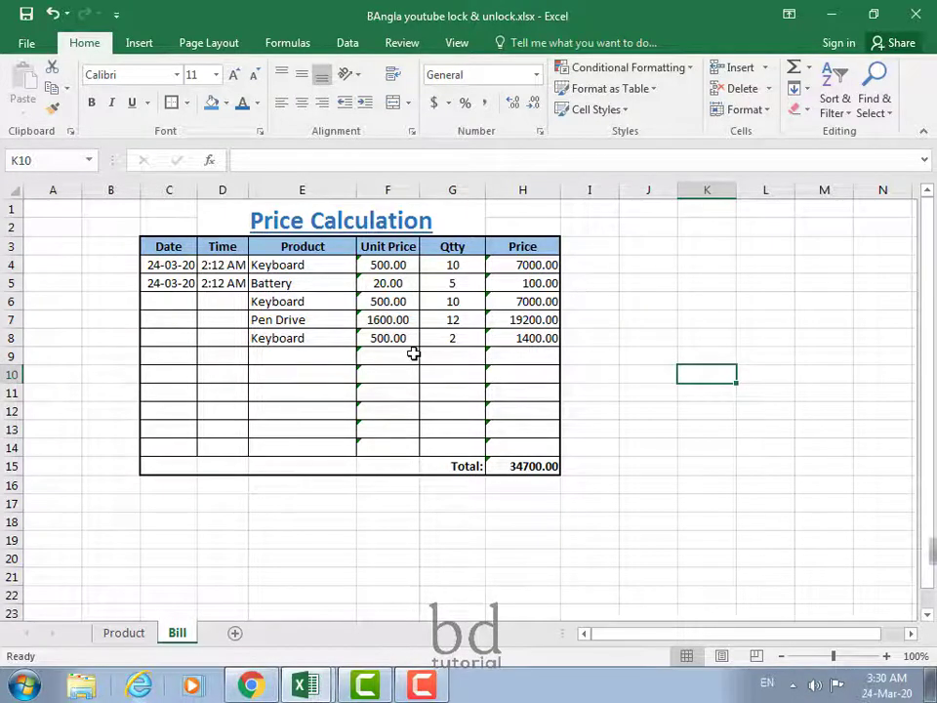
Select the Unit Price cells F4:F14, the Price cells H4:H14 and the Total cell.
{"action": "left_click_drag", "start_coordinate": [150, 247], "coordinate": [516, 249]}
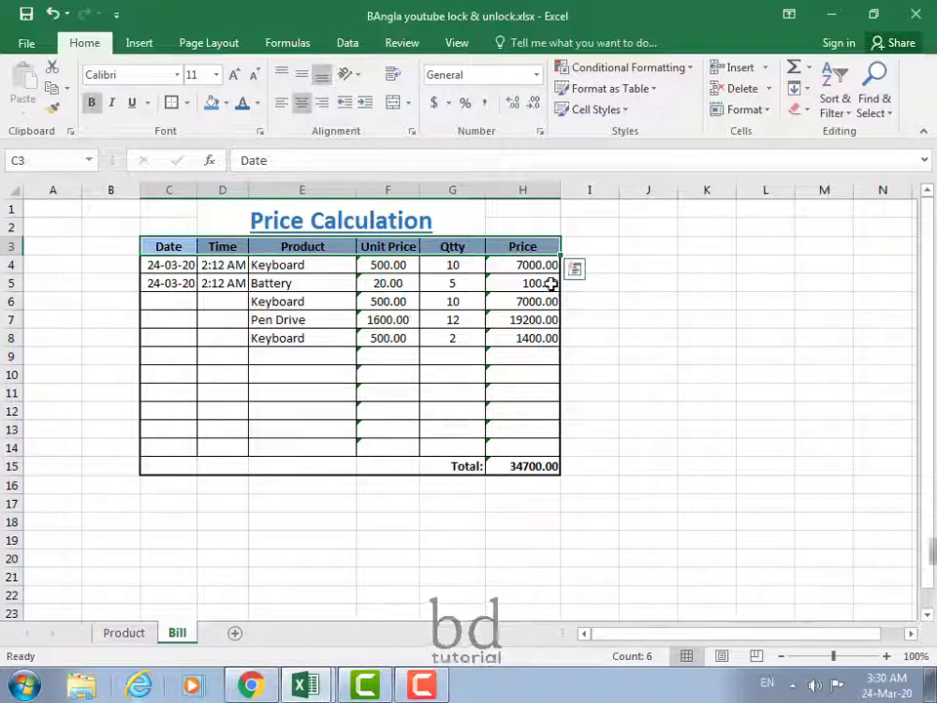
{"action": "left_click_drag", "start_coordinate": [545, 266], "coordinate": [514, 466]}
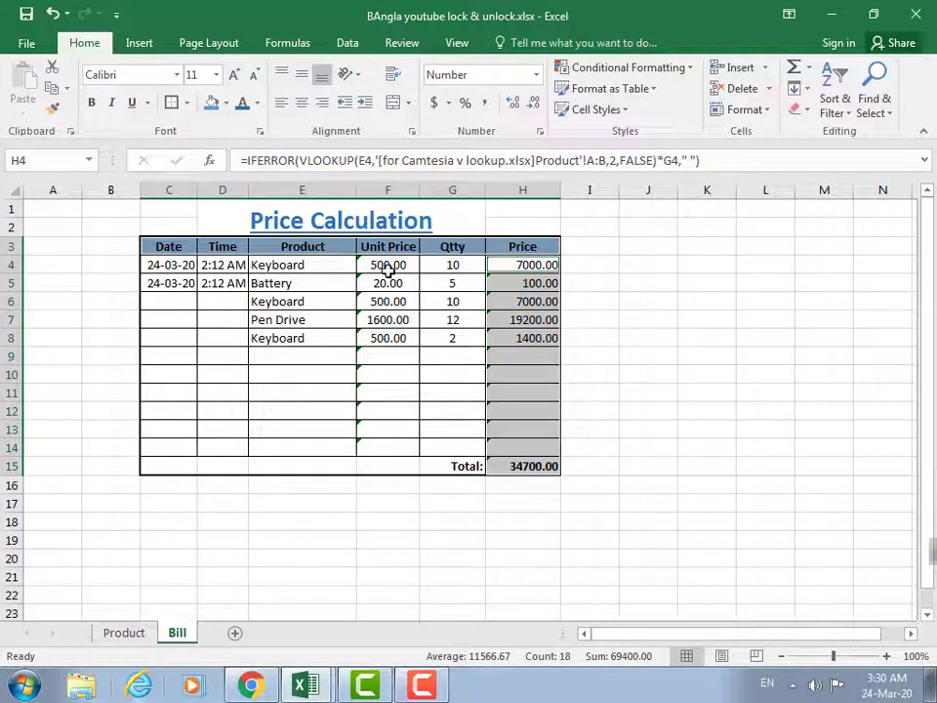
{"action": "left_click_drag", "start_coordinate": [389, 265], "coordinate": [385, 445], "text": "ctrl"}
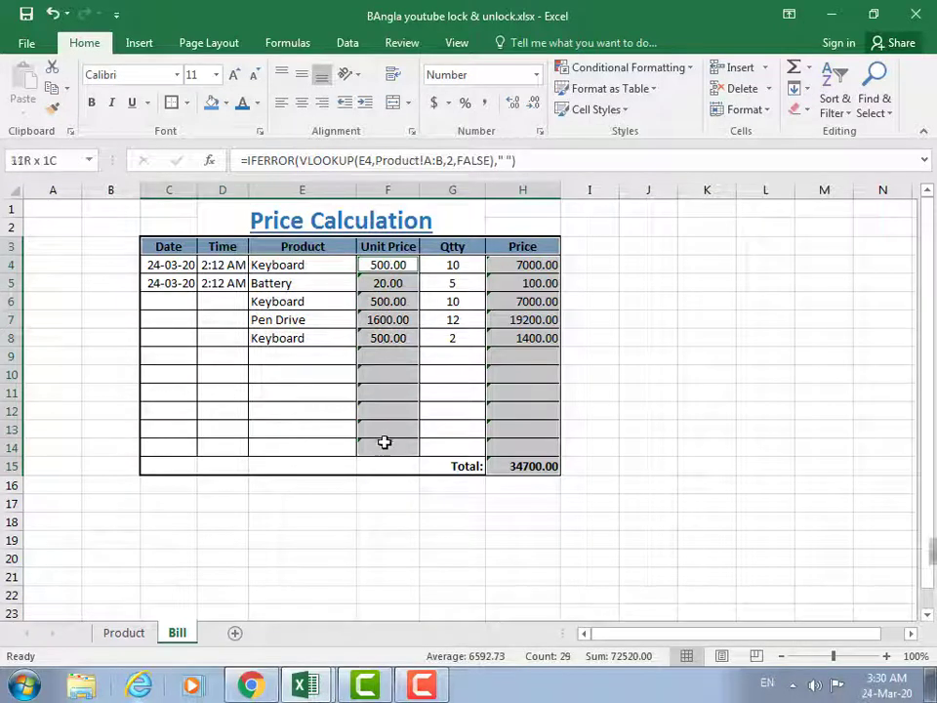
{"action": "left_click", "coordinate": [468, 465], "text": "ctrl"}
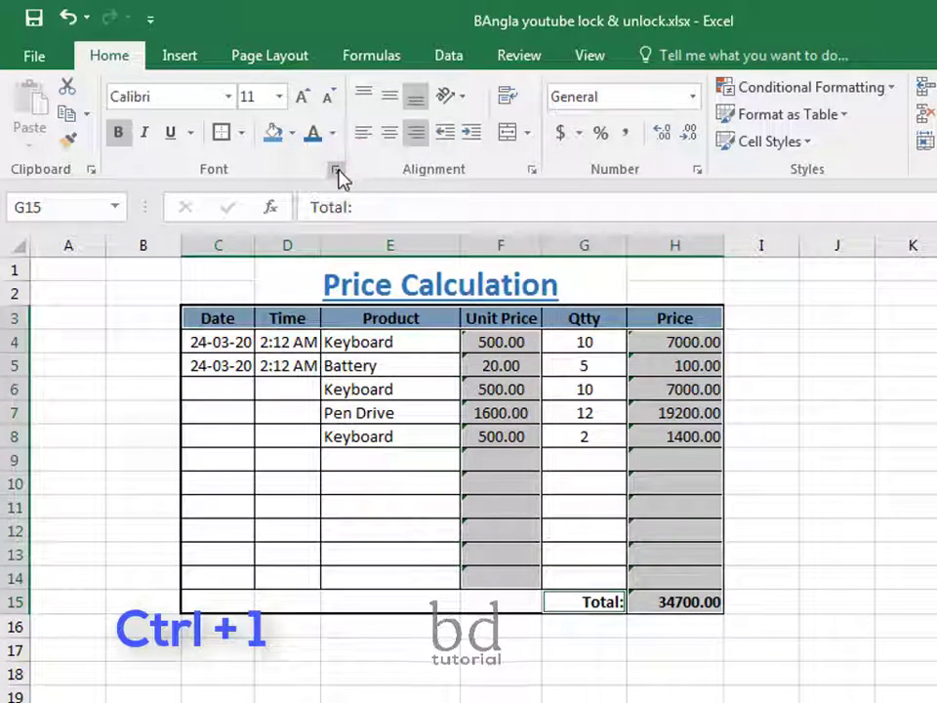
Tick Locked on the Format Cells Protection tab for the selected price cells.
{"action": "key", "text": "ctrl+1"}
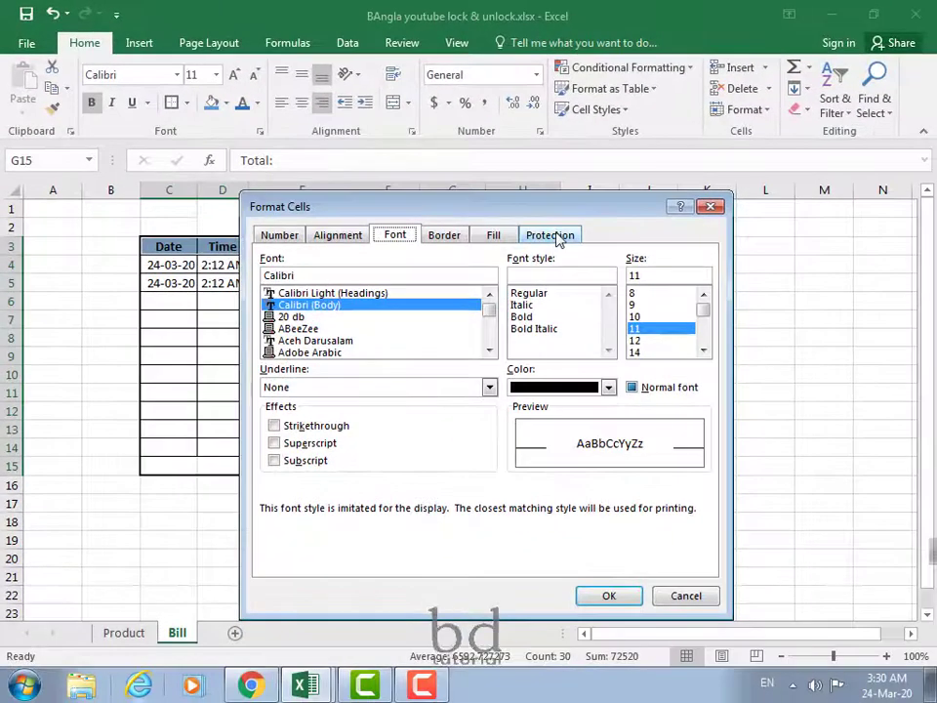
{"action": "left_click", "coordinate": [553, 236]}
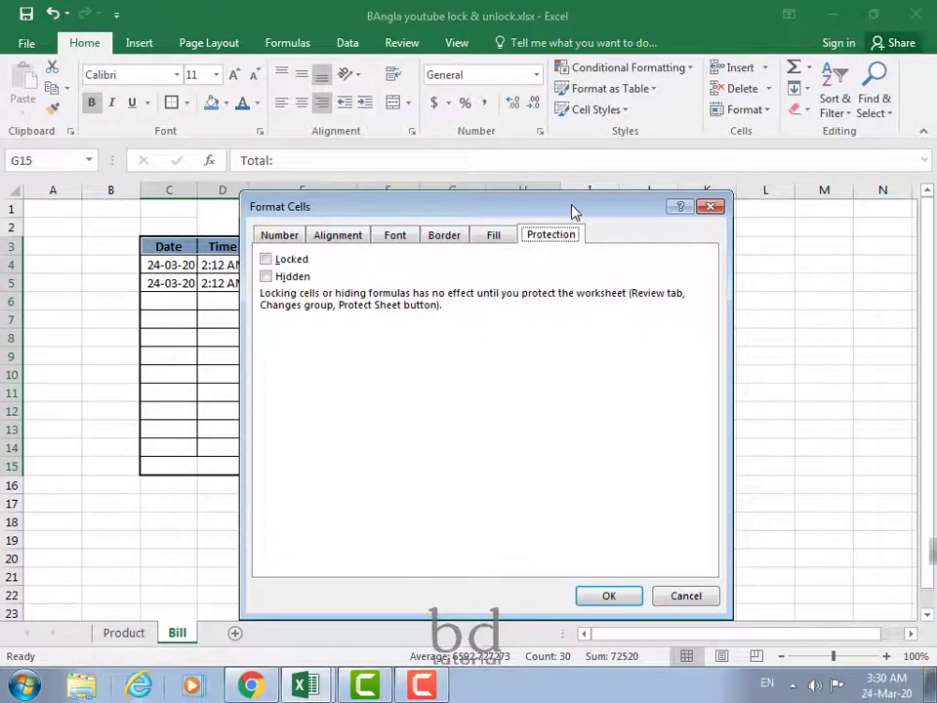
{"action": "left_click_drag", "start_coordinate": [574, 211], "coordinate": [897, 219]}
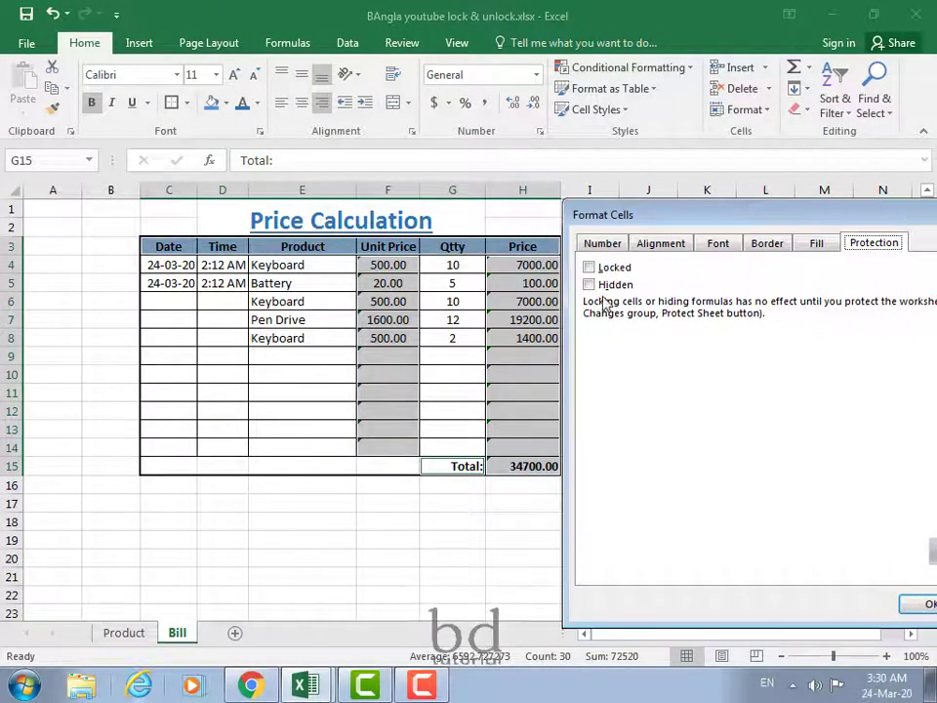
{"action": "left_click", "coordinate": [588, 268]}
{"action": "mouse_move", "coordinate": [688, 223]}
{"action": "left_mouse_down"}
{"action": "mouse_move", "coordinate": [555, 396]}
{"action": "mouse_move", "coordinate": [424, 444]}
{"action": "left_mouse_up"}
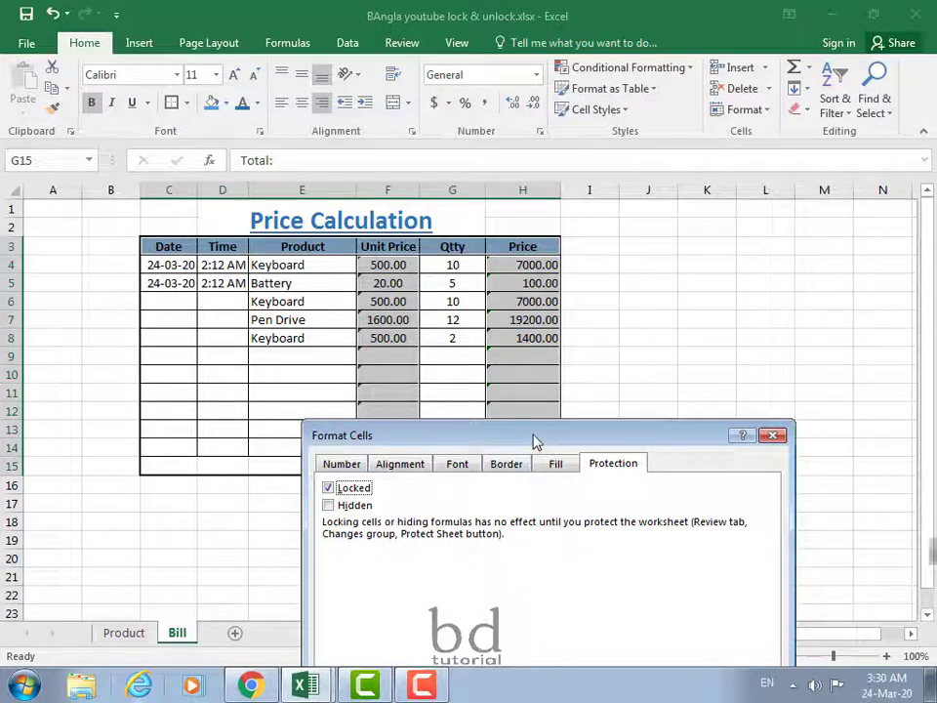
{"action": "mouse_move", "coordinate": [536, 436]}
{"action": "left_mouse_down"}
{"action": "mouse_move", "coordinate": [692, 321]}
{"action": "mouse_move", "coordinate": [509, 148]}
{"action": "left_mouse_up"}
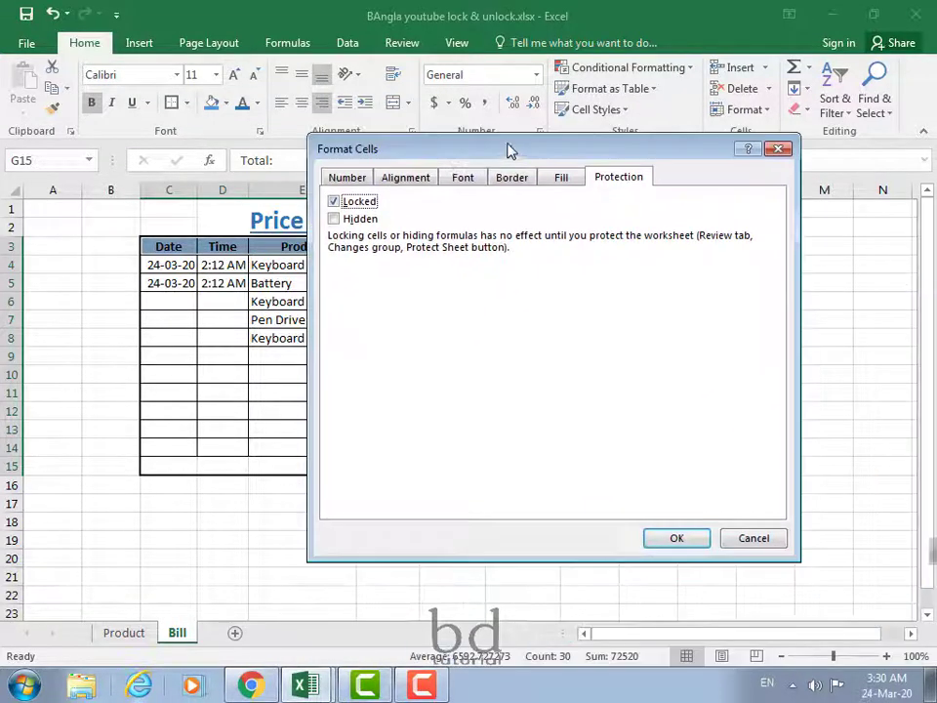
{"action": "left_click", "coordinate": [672, 540]}
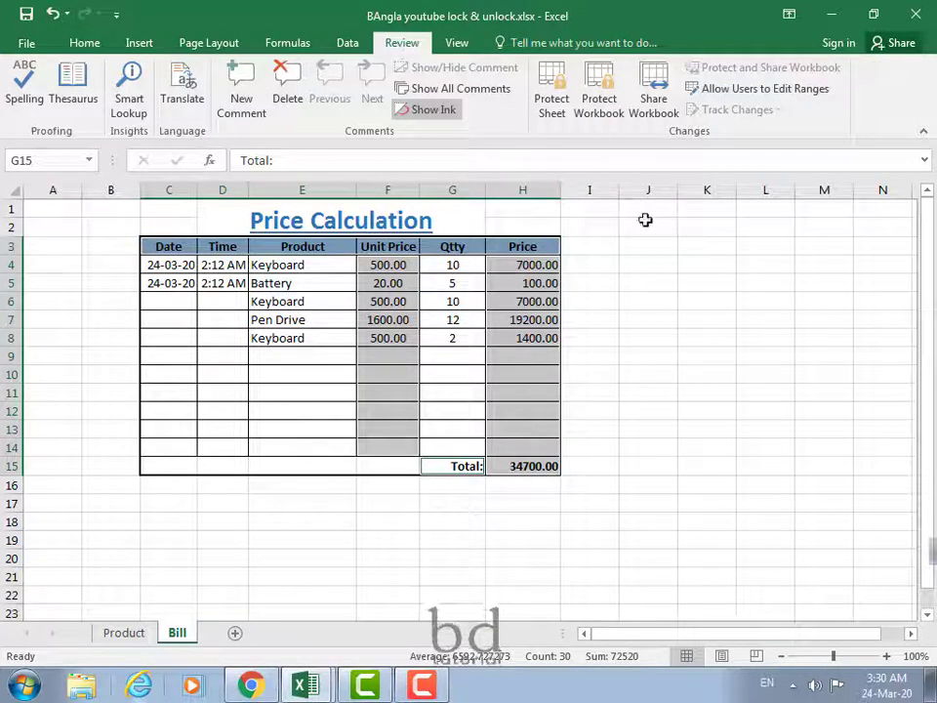
Protect the Bill sheet with a password, re-entering it to confirm.
{"action": "left_click", "coordinate": [558, 95]}
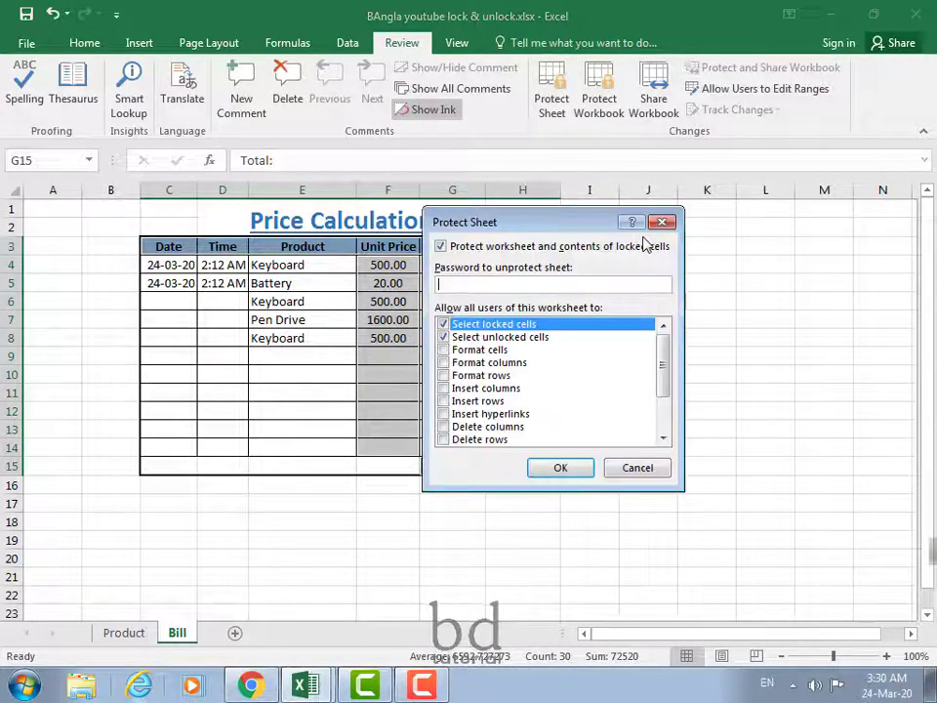
{"action": "left_click_drag", "start_coordinate": [558, 231], "coordinate": [736, 221]}
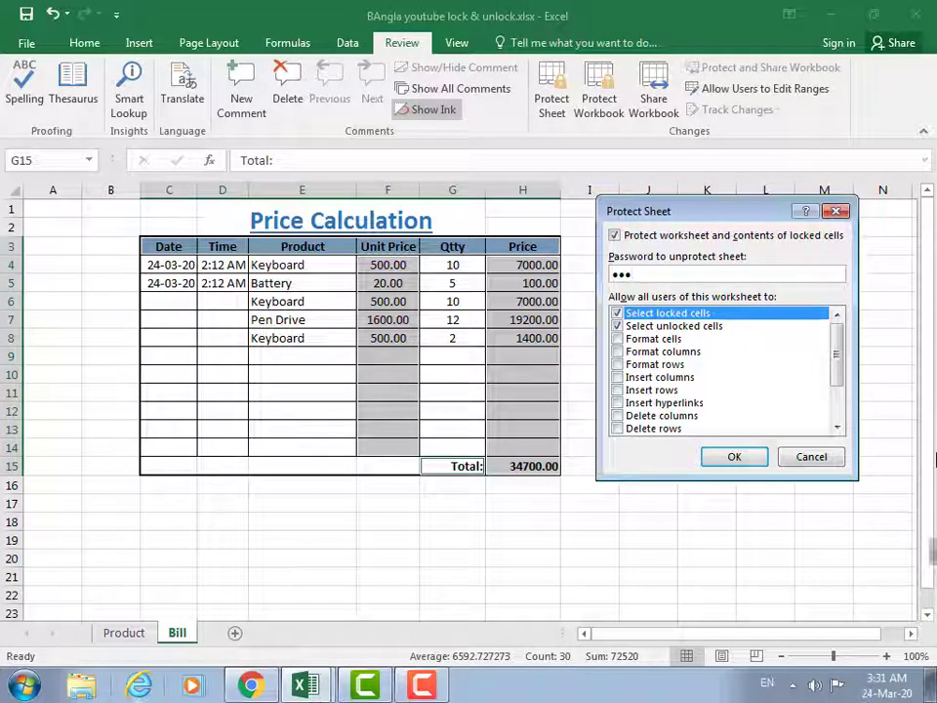
{"action": "left_click", "coordinate": [737, 458]}
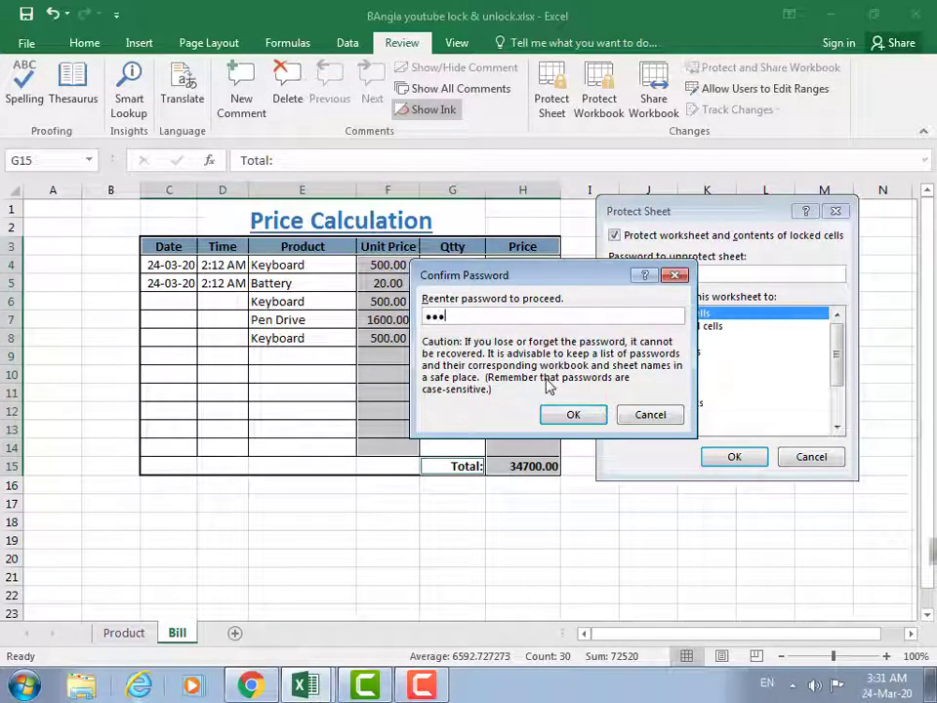
{"action": "left_click", "coordinate": [574, 413]}
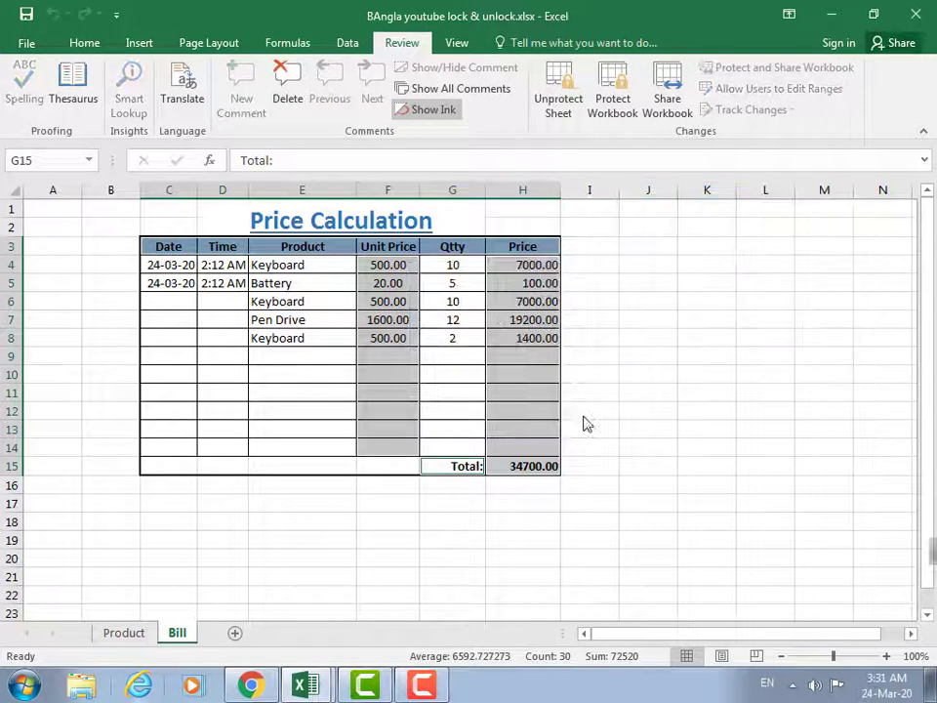
Set row 4's product to Casing and add DVD in row 9 with quantity 5.
{"action": "left_click", "coordinate": [672, 392]}
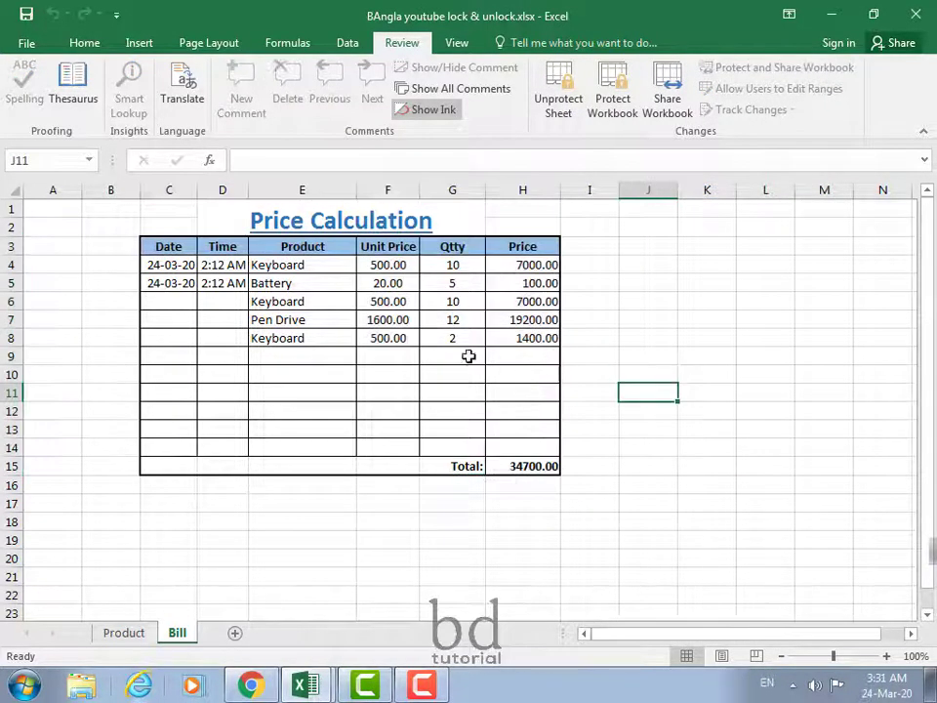
{"action": "left_click", "coordinate": [615, 411]}
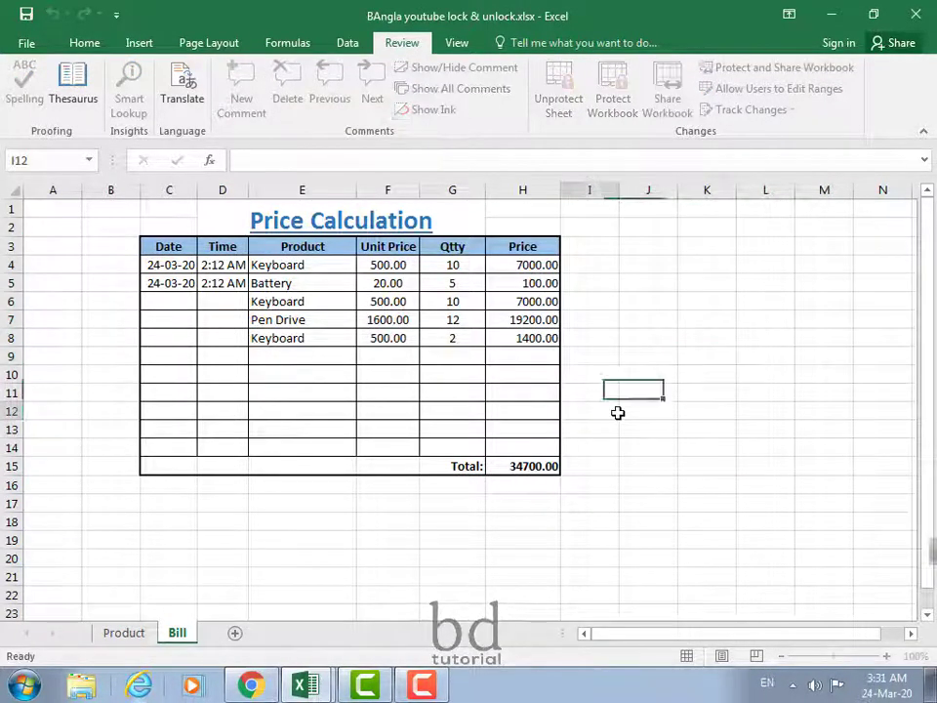
{"action": "left_click", "coordinate": [299, 270]}
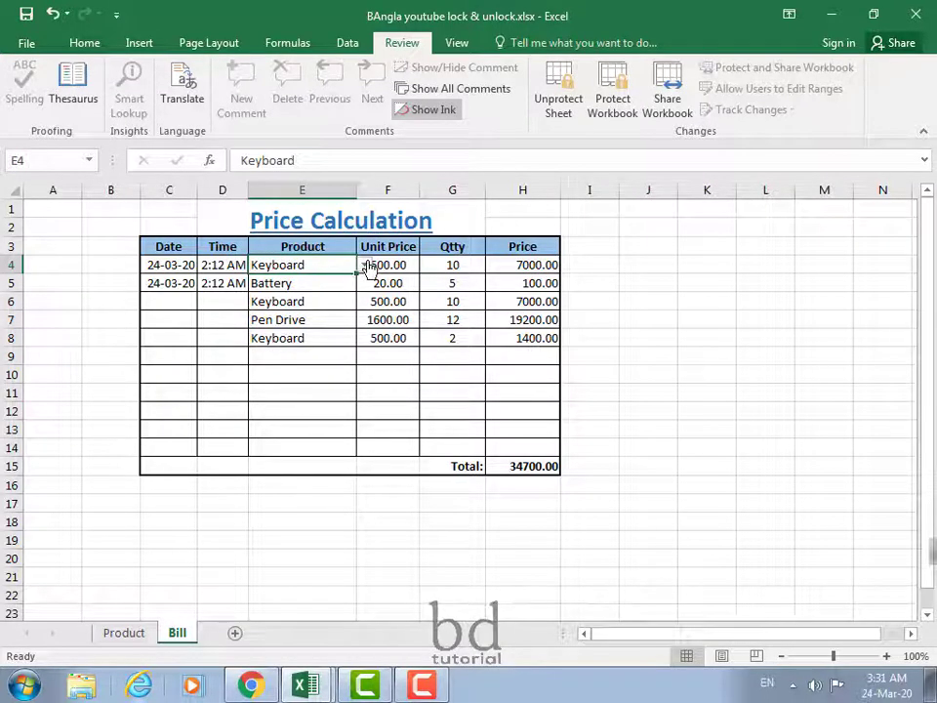
{"action": "left_click", "coordinate": [365, 265]}
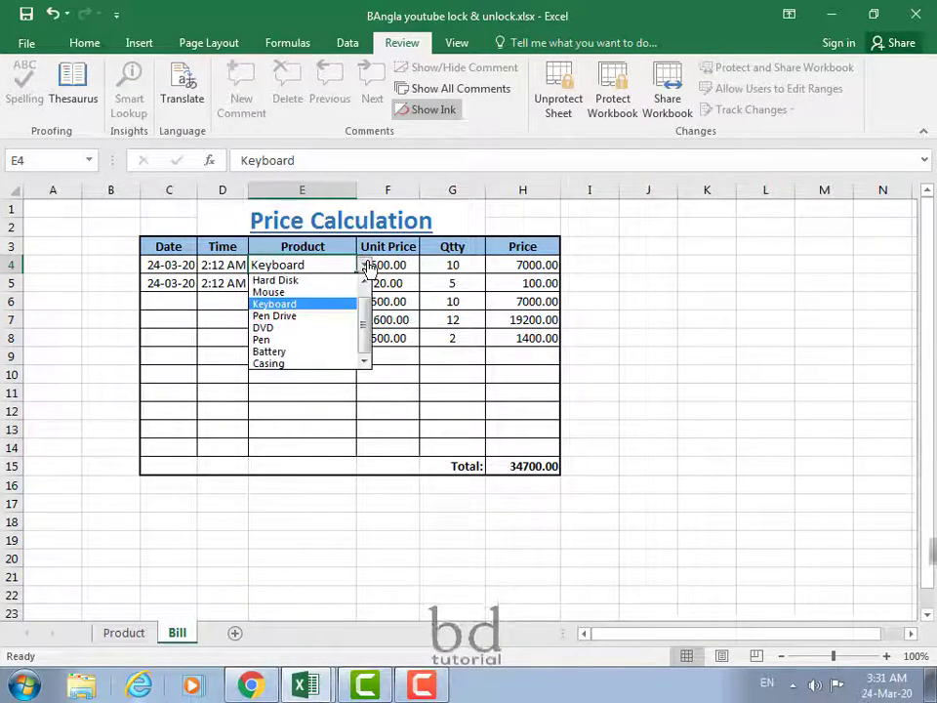
{"action": "left_click", "coordinate": [291, 364]}
{"action": "left_click", "coordinate": [302, 361]}
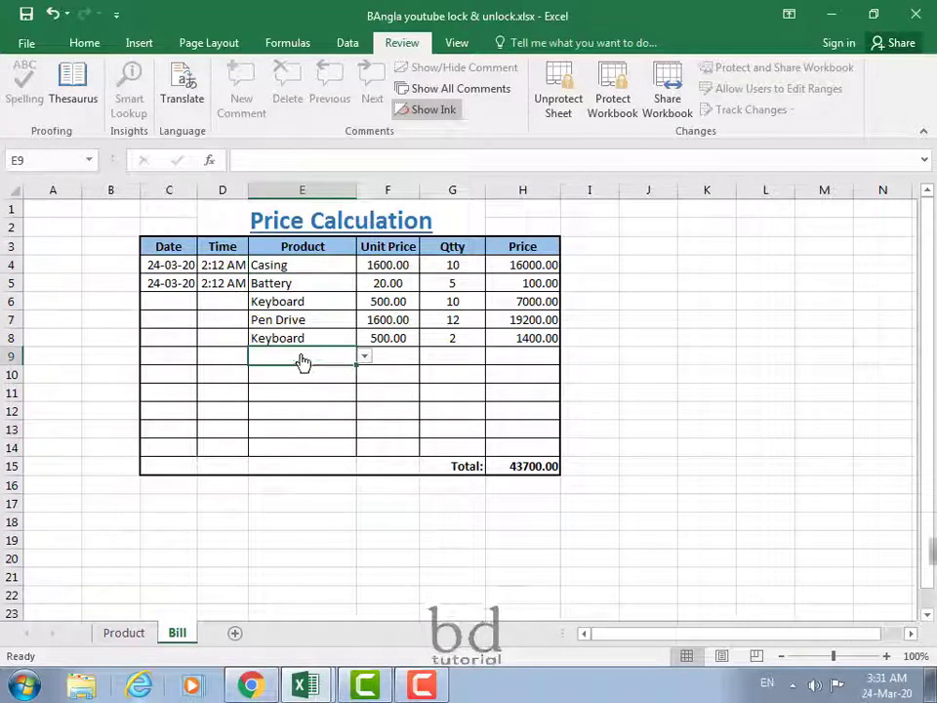
{"action": "left_click", "coordinate": [363, 358]}
{"action": "left_click", "coordinate": [281, 436]}
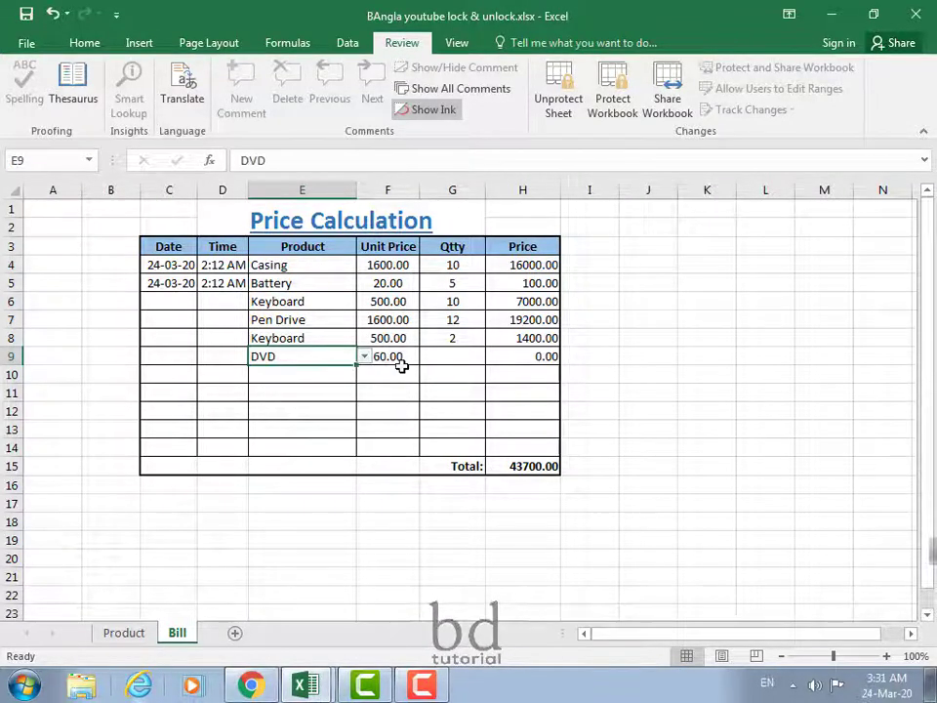
{"action": "left_click", "coordinate": [450, 359]}
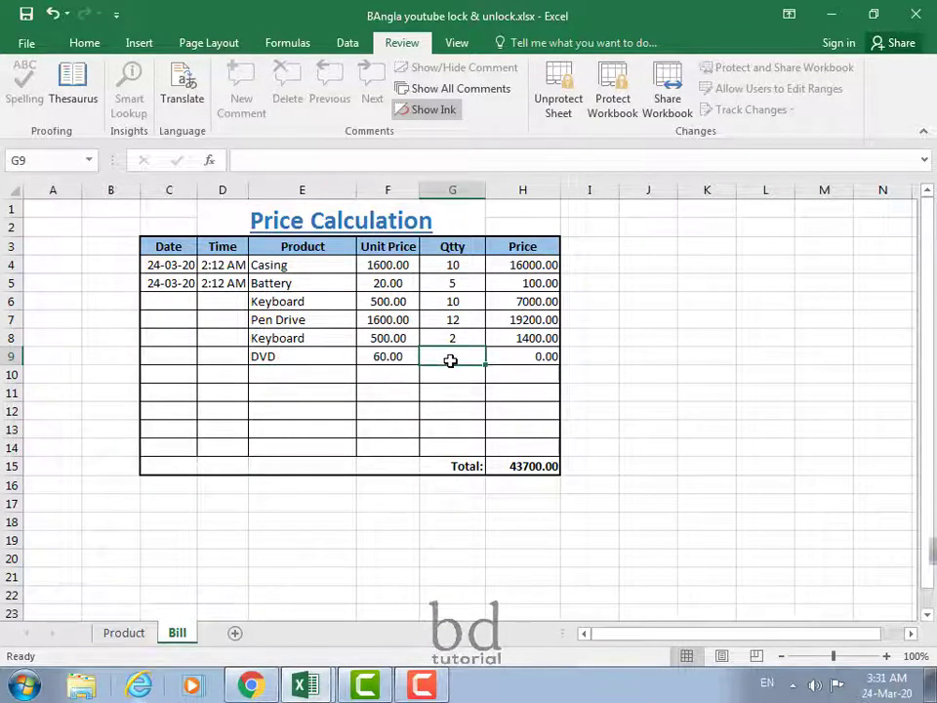
{"action": "type", "text": "5"}
{"action": "left_click", "coordinate": [702, 302]}
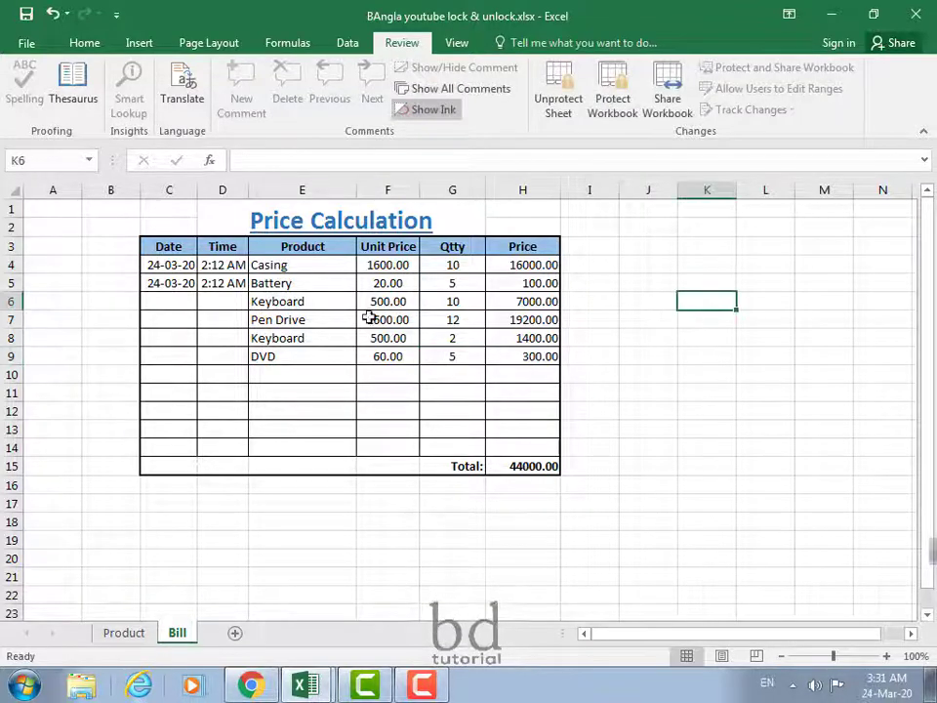
Try editing F4, H6 and H15, dismissing each protected-sheet warning.
{"action": "left_click_drag", "start_coordinate": [410, 264], "coordinate": [402, 355]}
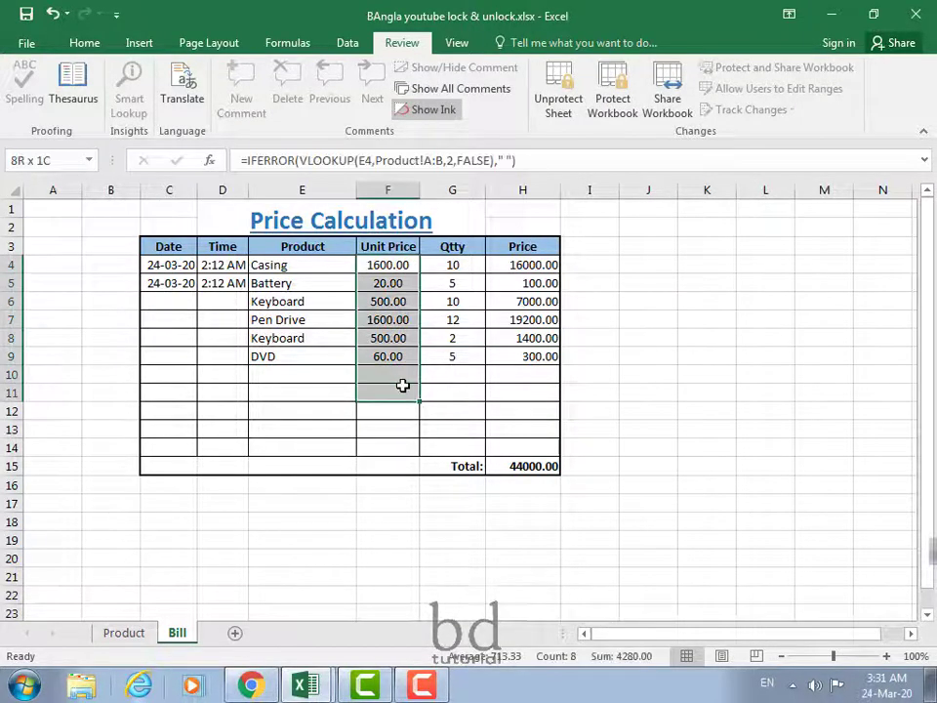
{"action": "left_click", "coordinate": [648, 337]}
{"action": "double_click", "coordinate": [397, 268]}
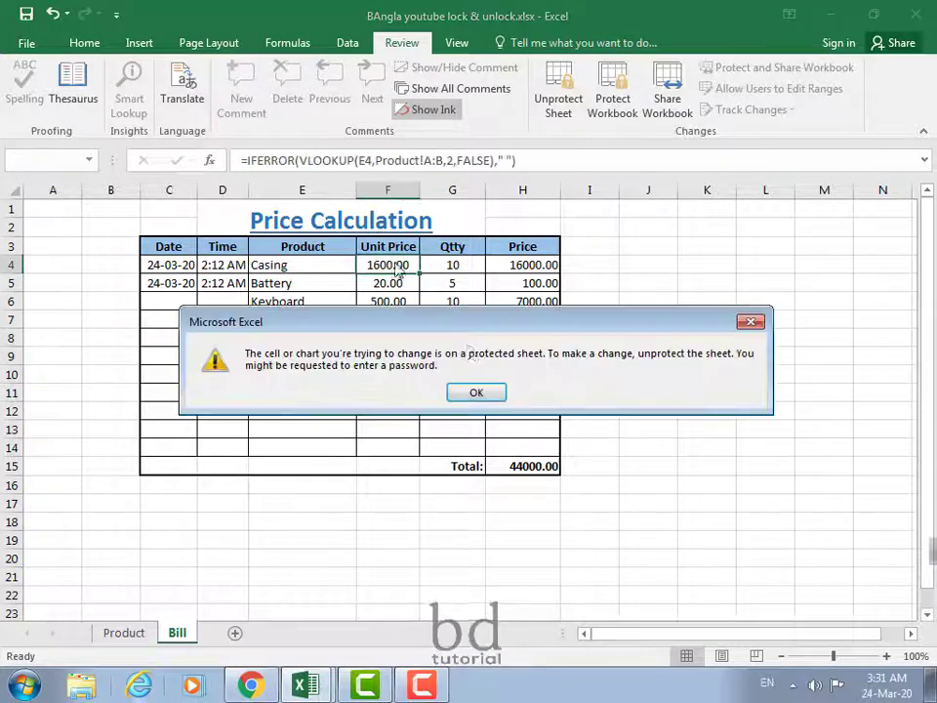
{"action": "left_click", "coordinate": [475, 393]}
{"action": "double_click", "coordinate": [520, 299]}
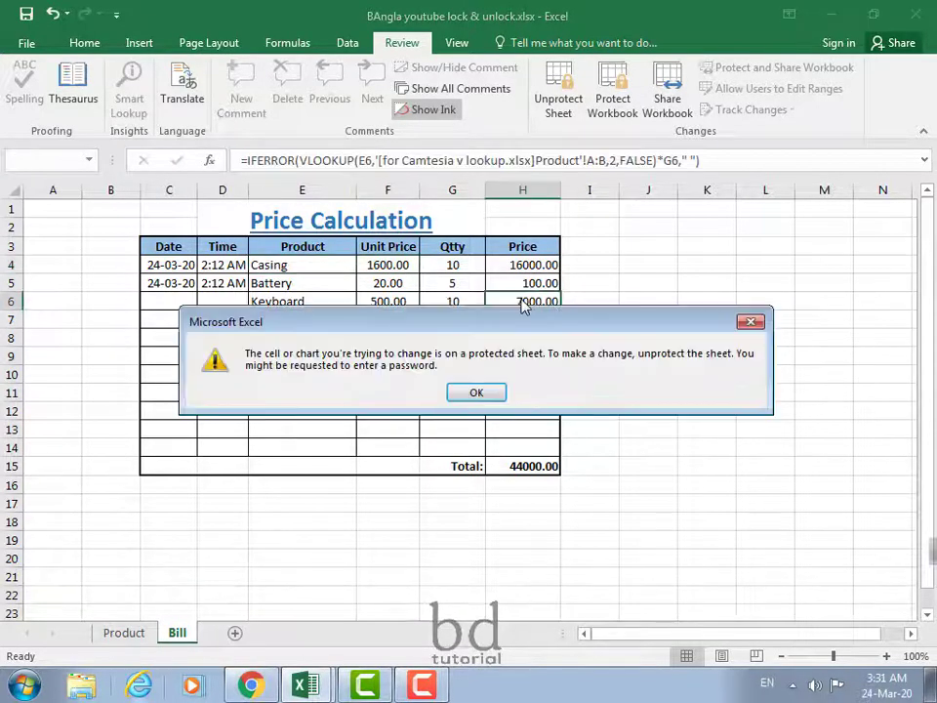
{"action": "left_click", "coordinate": [478, 391]}
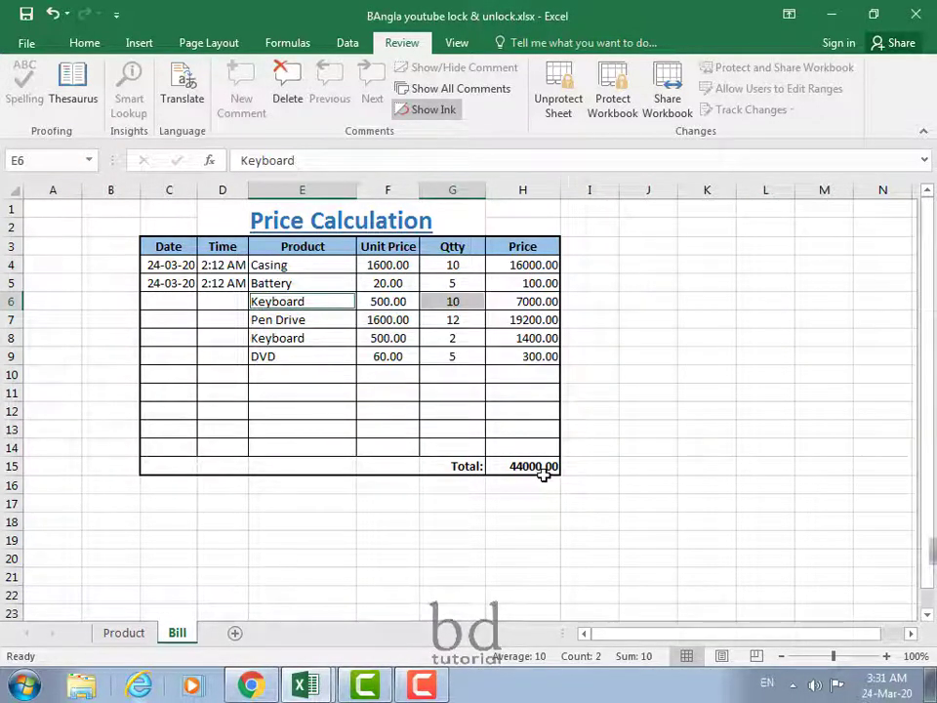
{"action": "double_click", "coordinate": [539, 468]}
{"action": "key", "text": "Return"}
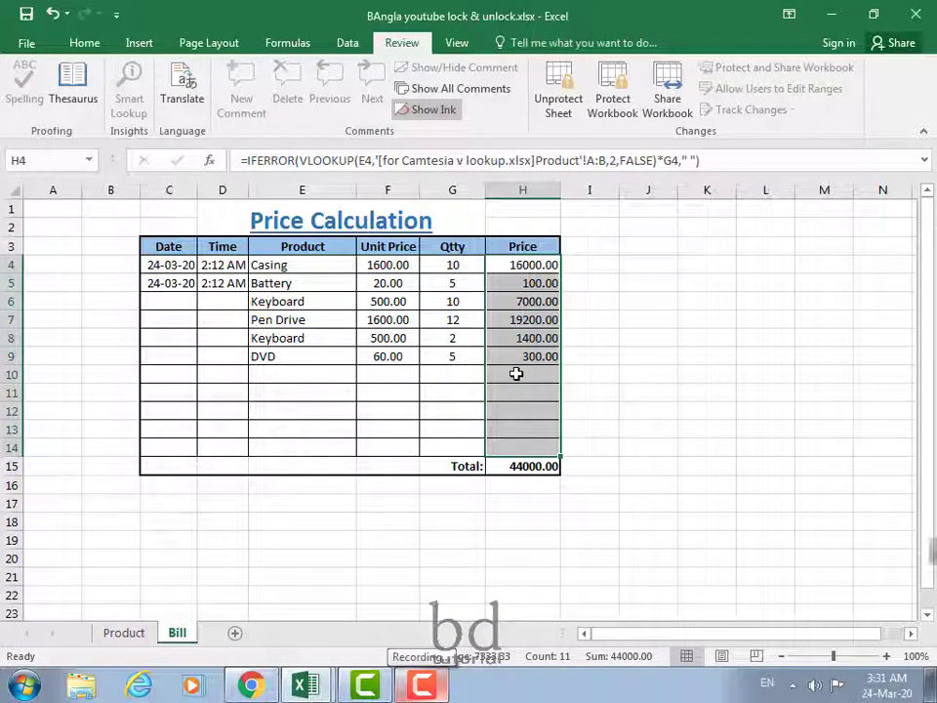
{"action": "left_click", "coordinate": [557, 103]}
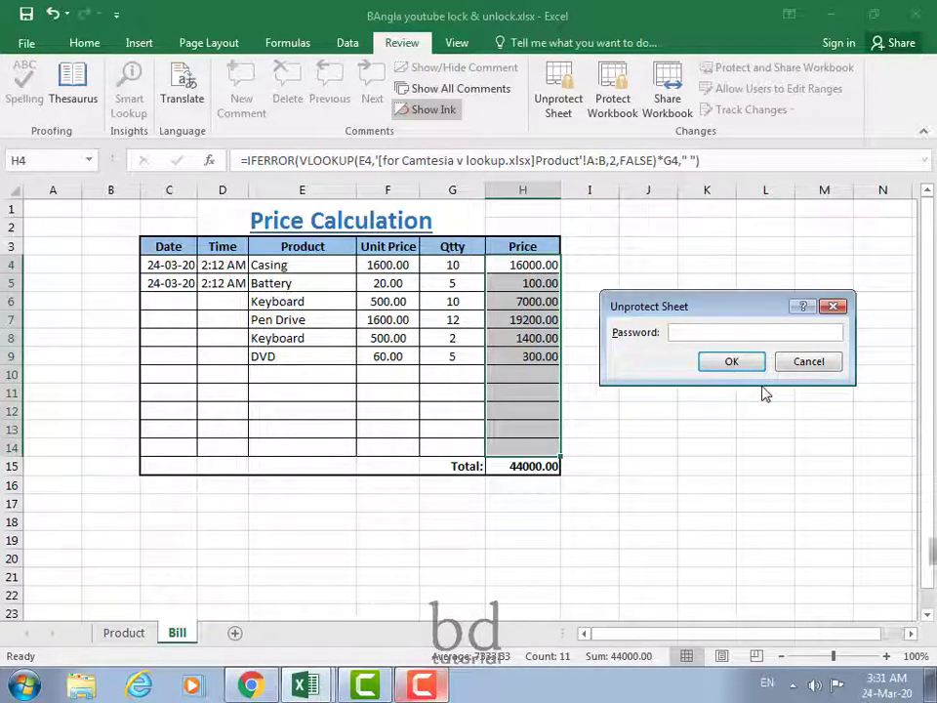
{"action": "type", "text": "1"}
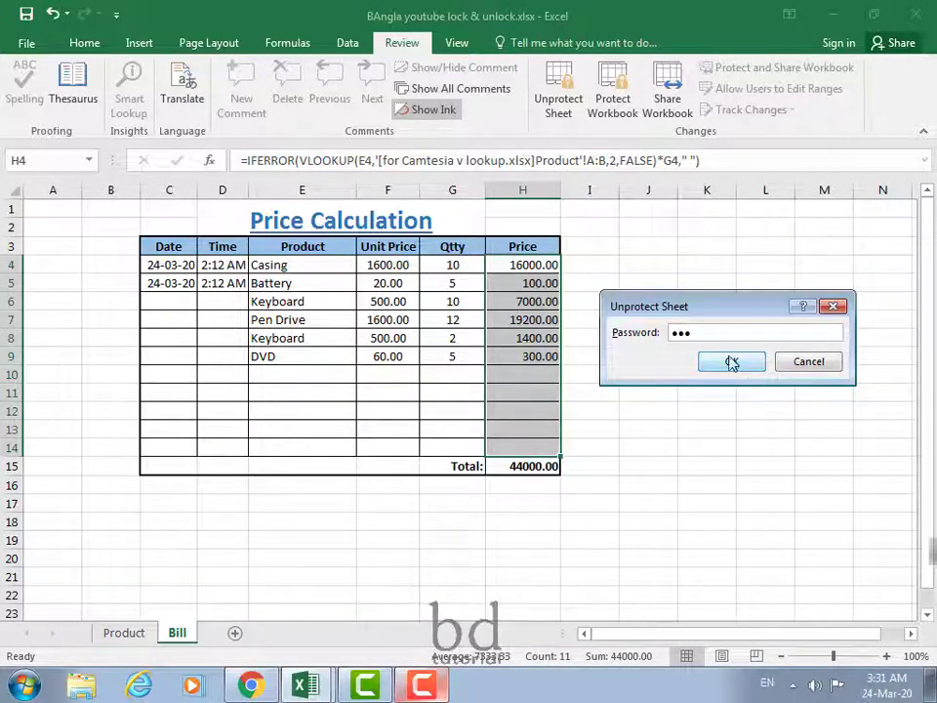
{"action": "left_click", "coordinate": [731, 362]}
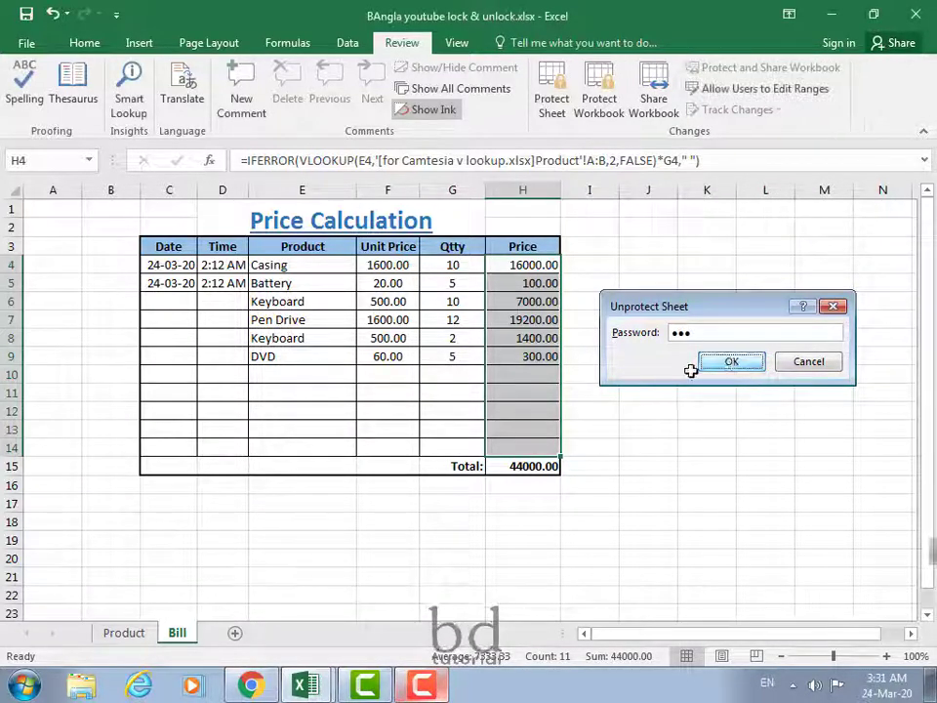
{"action": "double_click", "coordinate": [387, 356]}
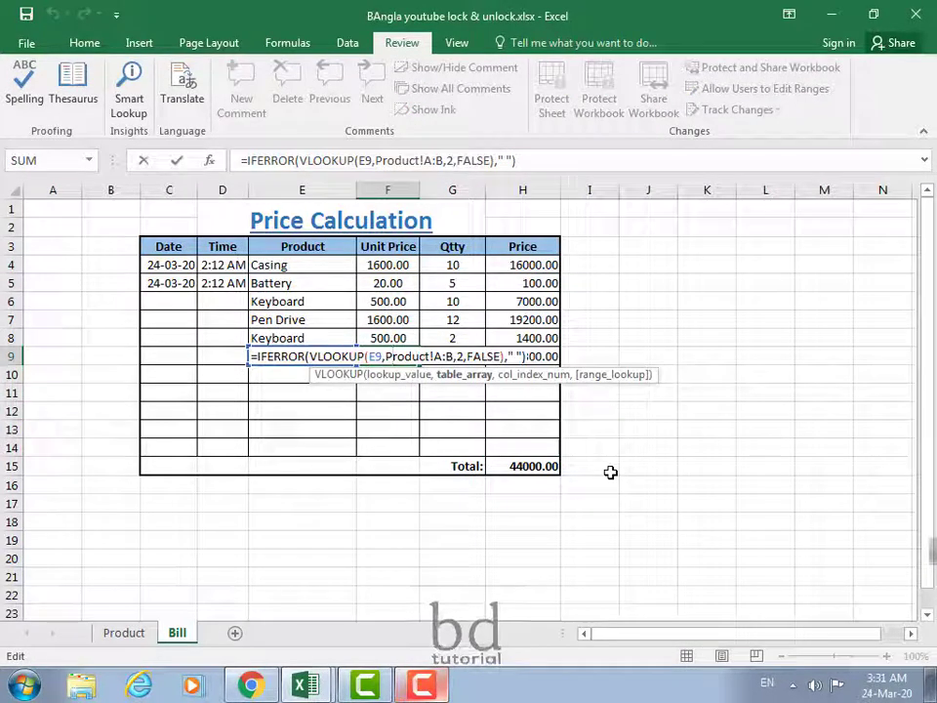
{"action": "key", "text": "Return"}
{"action": "left_click", "coordinate": [289, 359]}
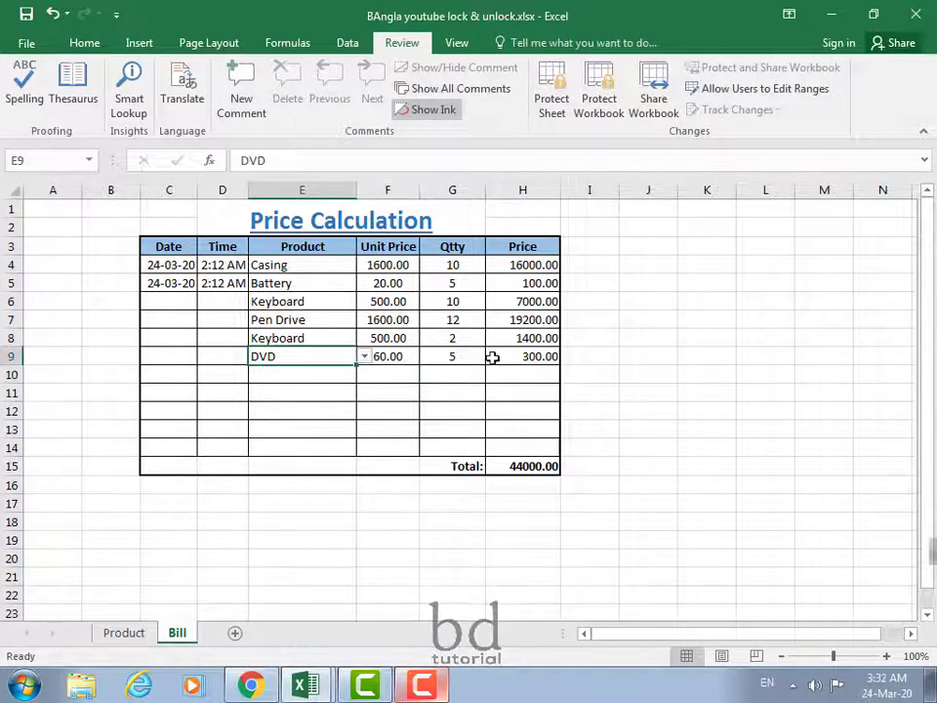
{"action": "double_click", "coordinate": [548, 358]}
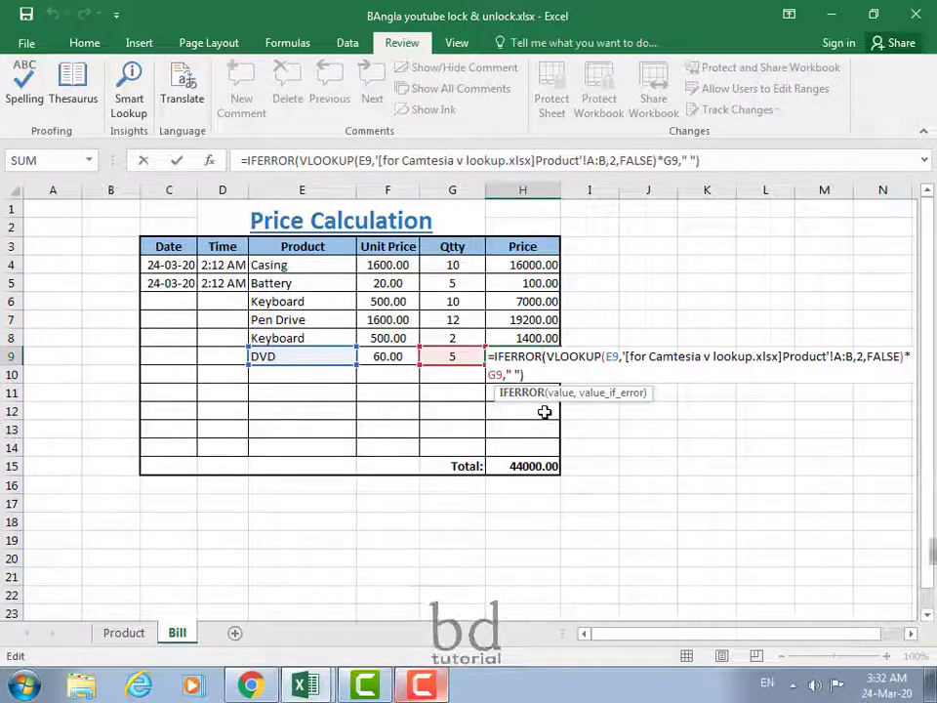
{"action": "key", "text": "Return"}
{"action": "left_click", "coordinate": [728, 272]}
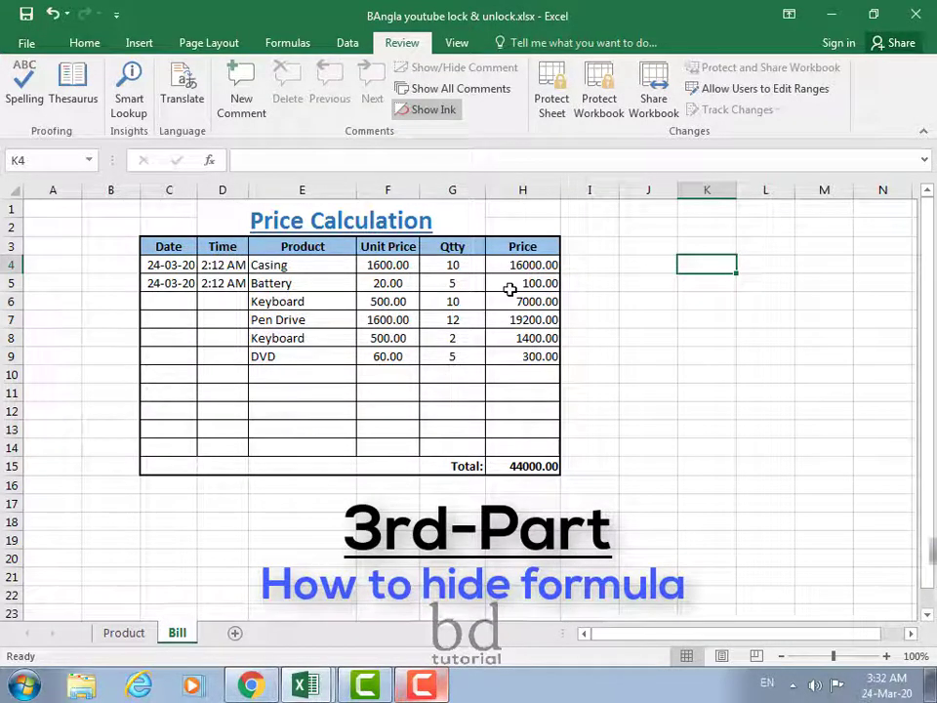
{"action": "left_click", "coordinate": [628, 378]}
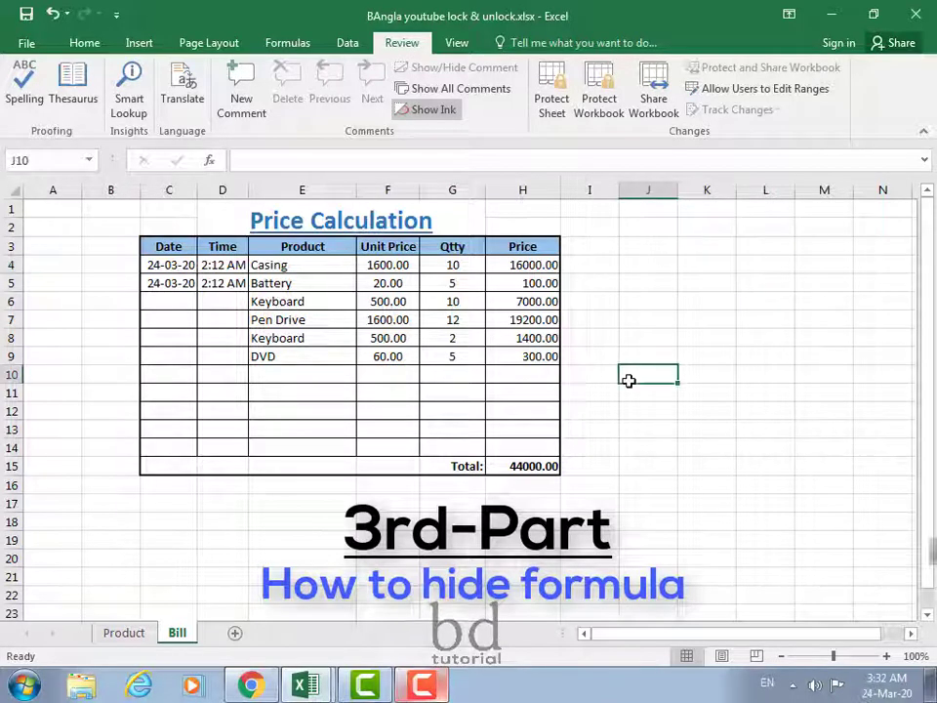
{"action": "left_click", "coordinate": [534, 372]}
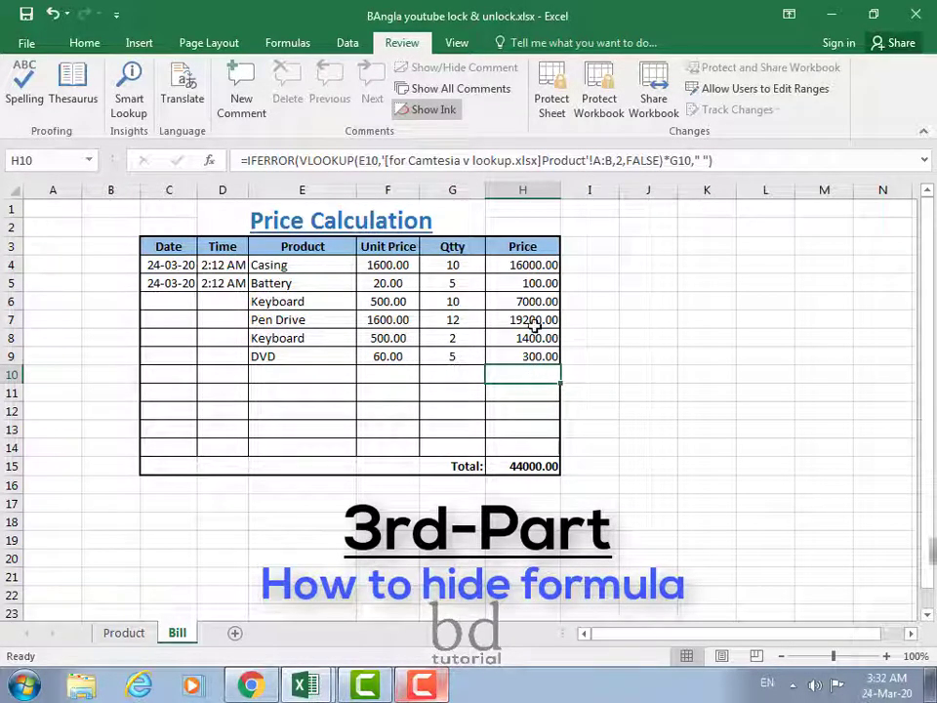
{"action": "left_click", "coordinate": [535, 325]}
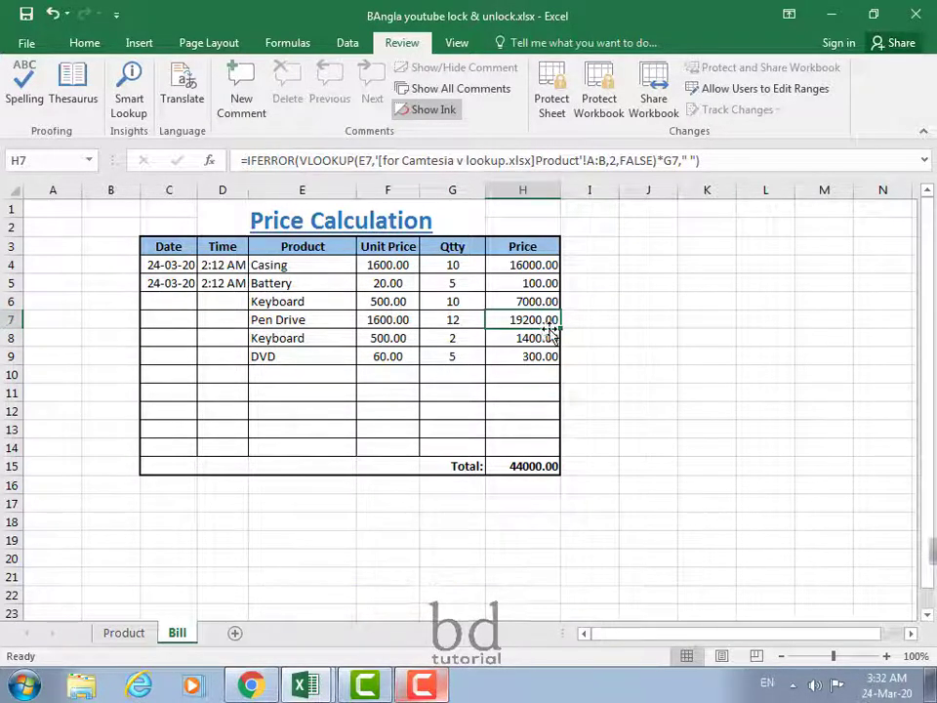
{"action": "left_click_drag", "start_coordinate": [238, 160], "coordinate": [710, 159]}
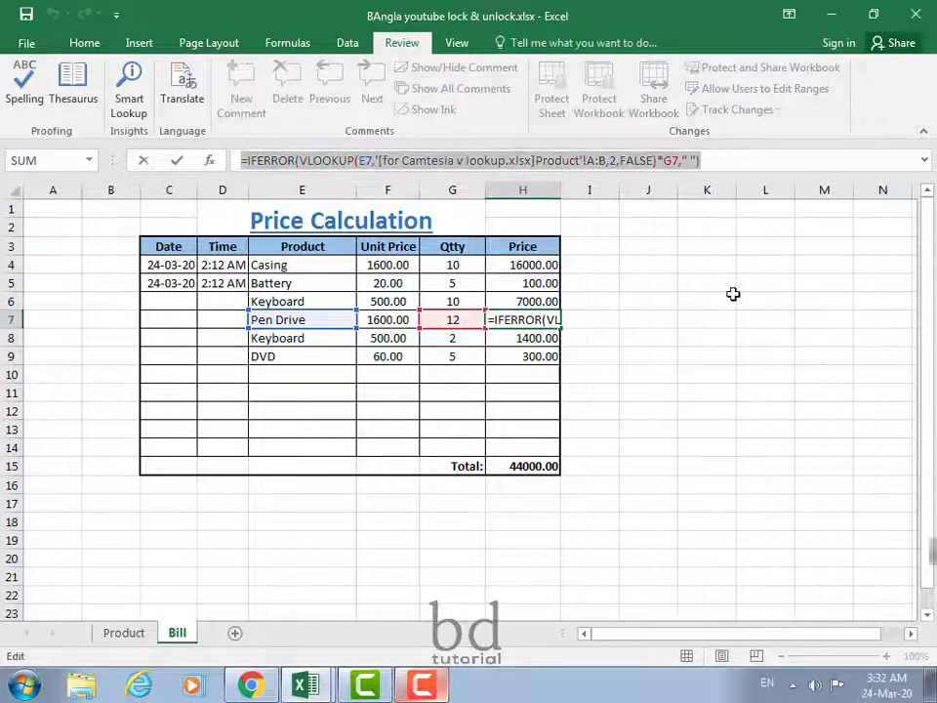
{"action": "key", "text": "Return"}
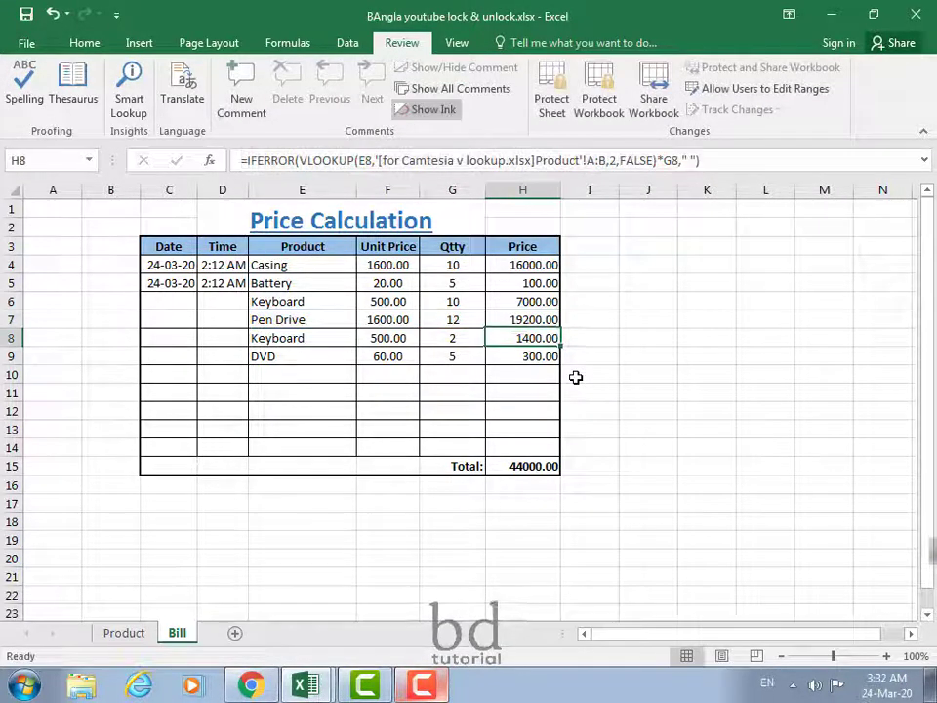
{"action": "left_click", "coordinate": [591, 353]}
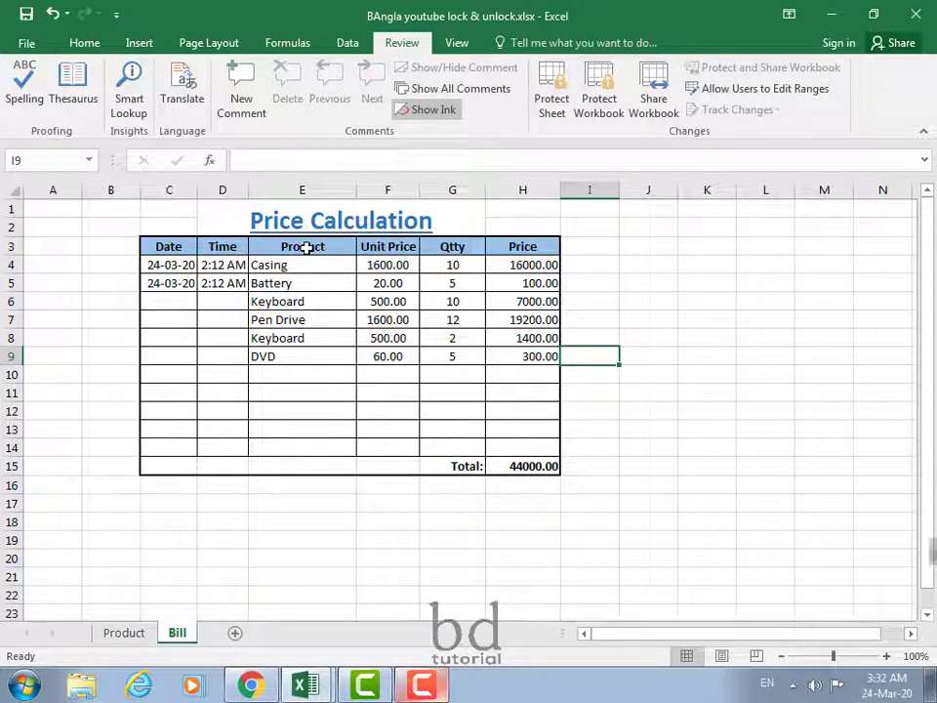
Tick Hidden in the Protection settings for F4:F14 and H4:H14.
{"action": "left_click_drag", "start_coordinate": [410, 246], "coordinate": [406, 448]}
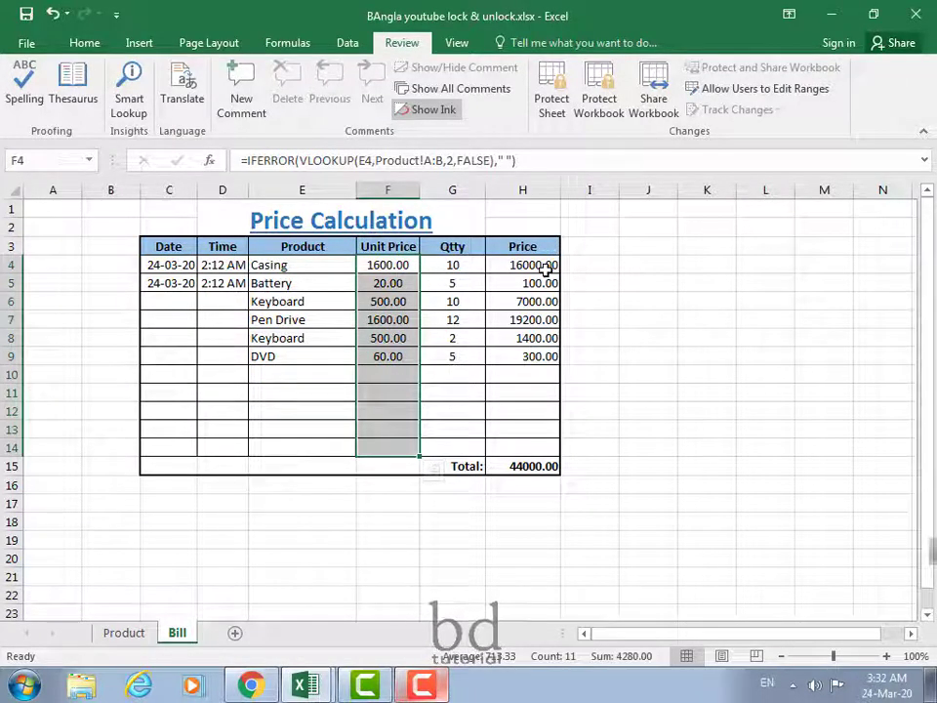
{"action": "left_click_drag", "start_coordinate": [544, 264], "coordinate": [549, 464]}
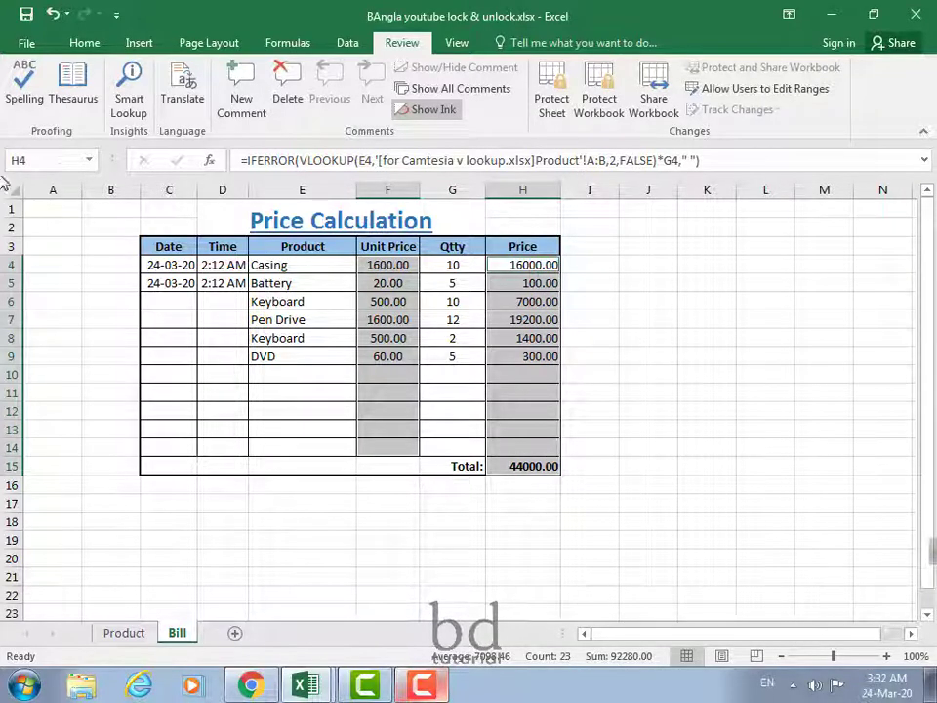
{"action": "left_click", "coordinate": [86, 43]}
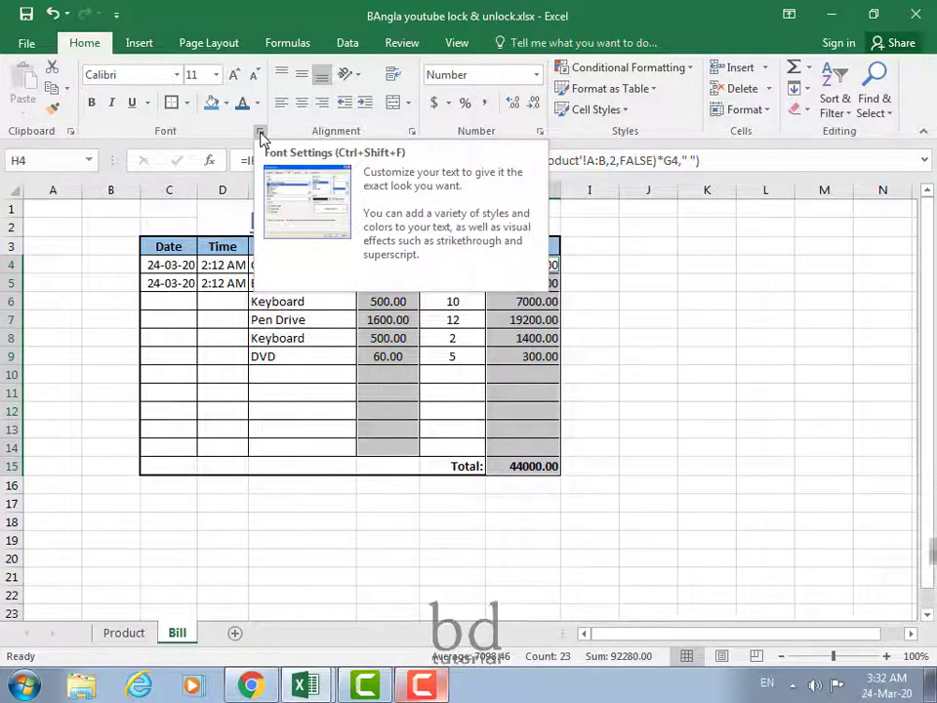
{"action": "left_click", "coordinate": [261, 137]}
{"action": "left_click", "coordinate": [761, 170]}
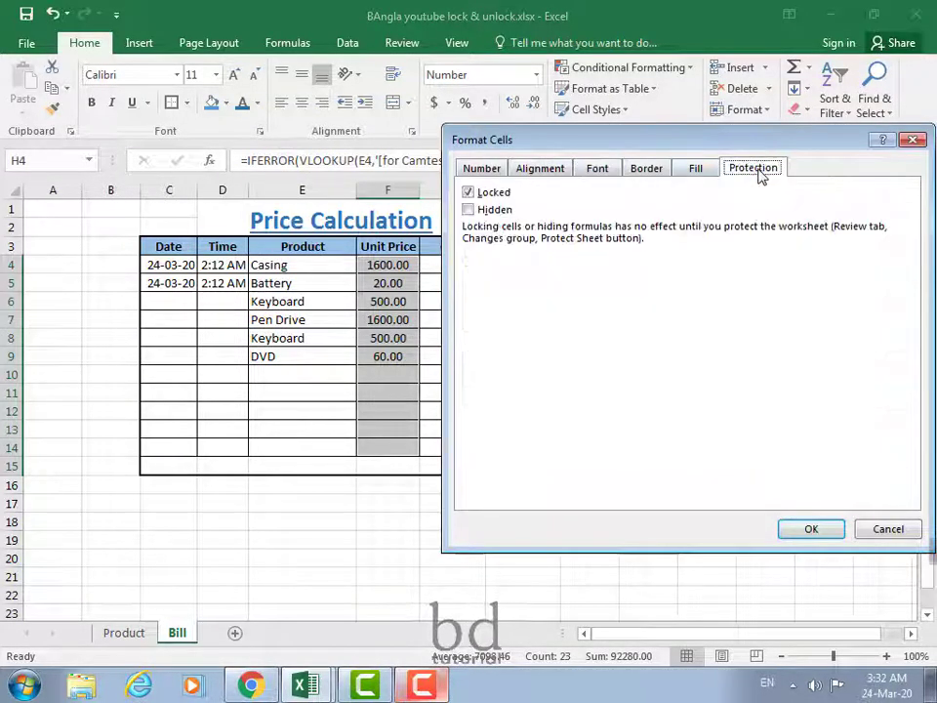
{"action": "left_click_drag", "start_coordinate": [765, 146], "coordinate": [714, 385]}
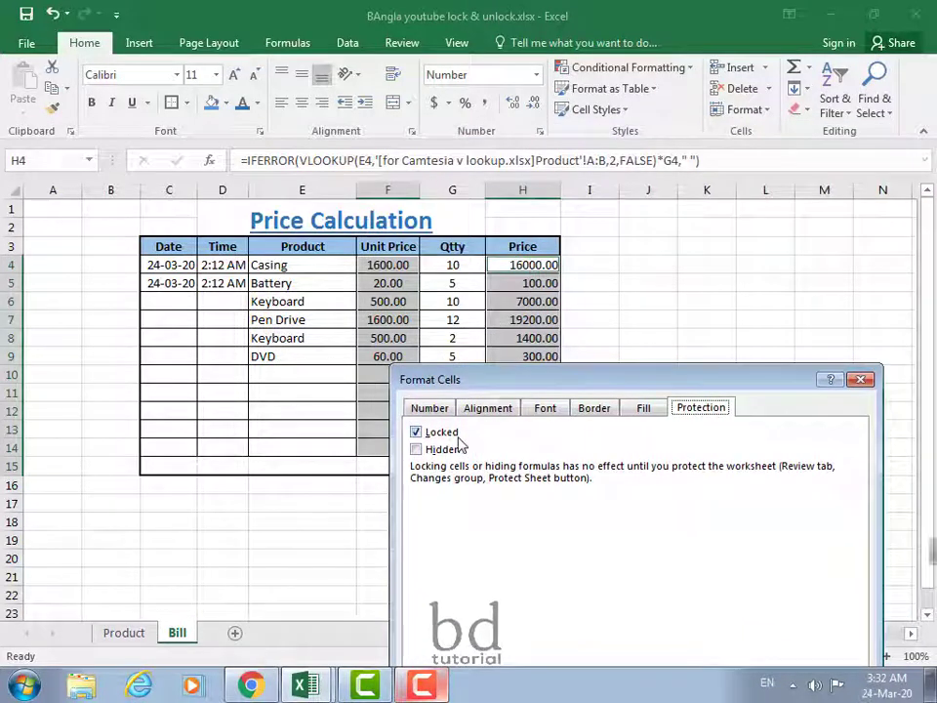
{"action": "left_click", "coordinate": [415, 449]}
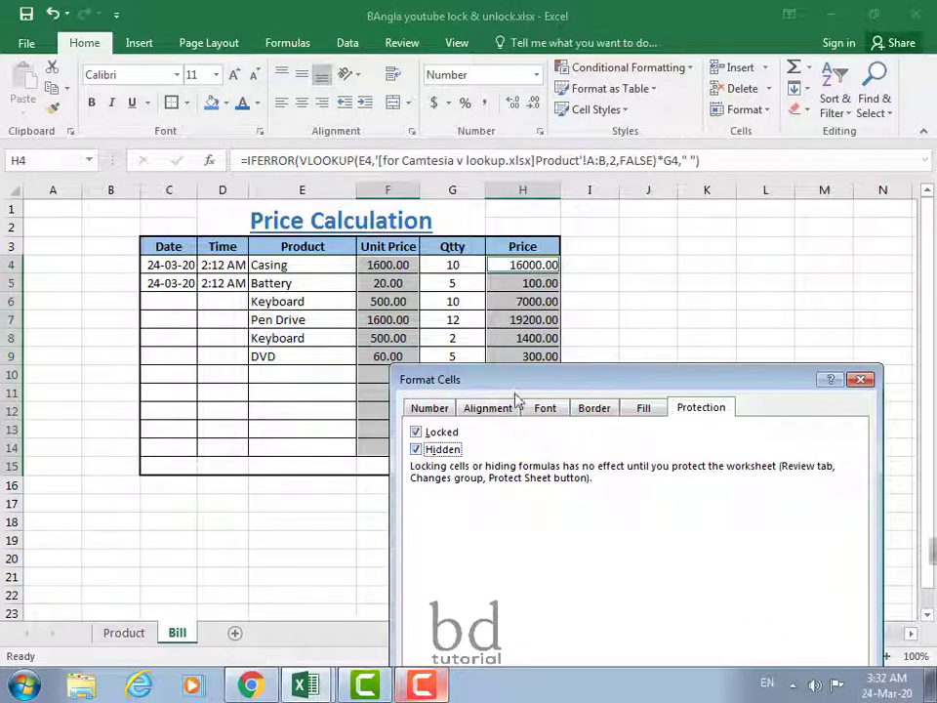
{"action": "left_click_drag", "start_coordinate": [591, 380], "coordinate": [536, 202]}
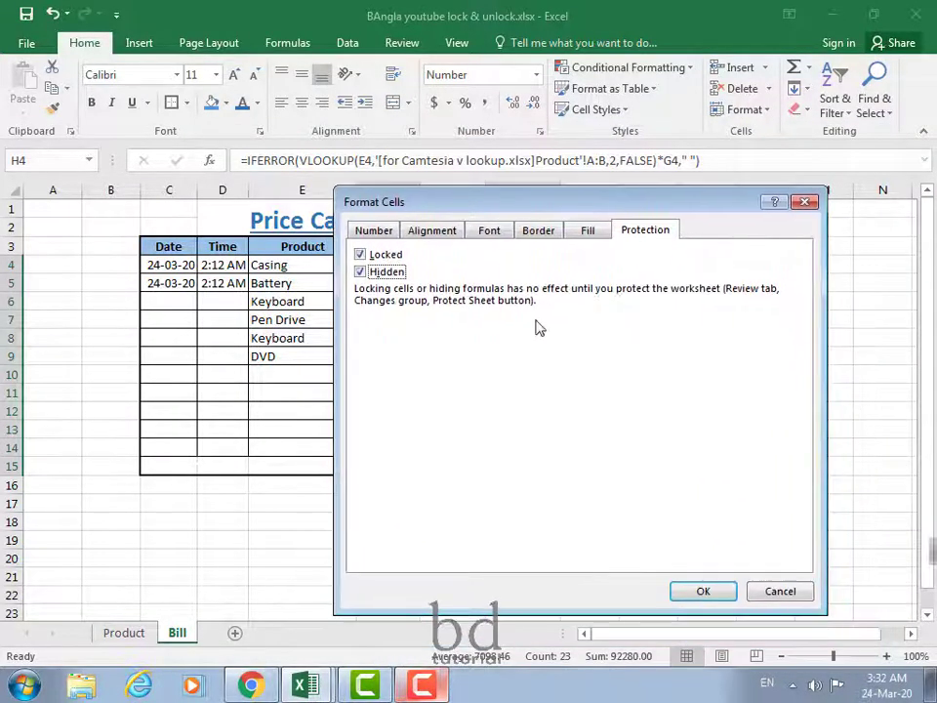
{"action": "left_click", "coordinate": [703, 592]}
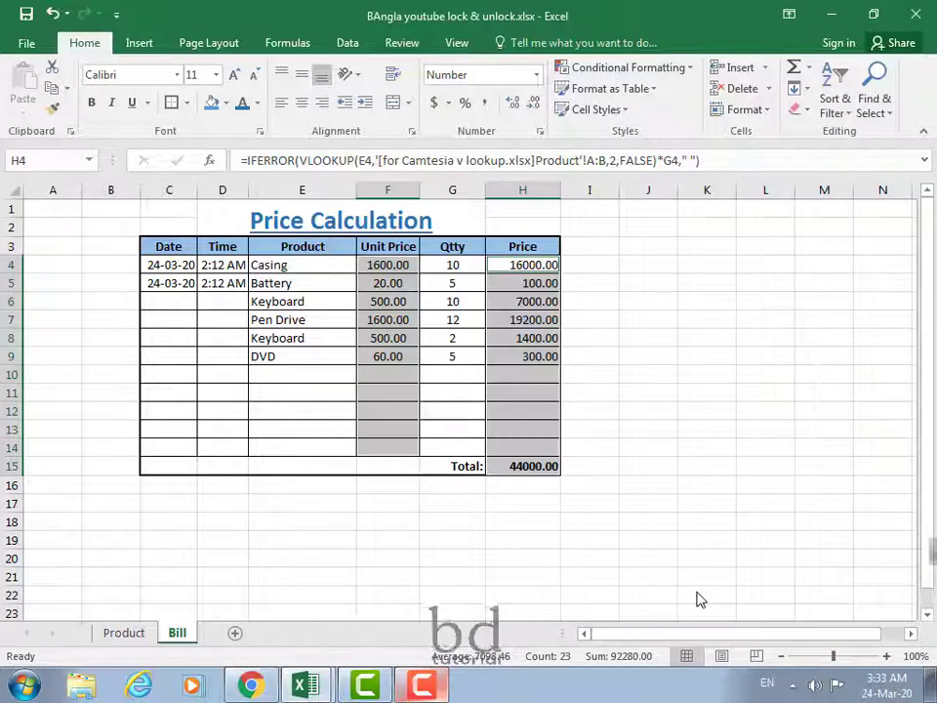
Protect the Bill sheet again with a password, entered and confirmed.
{"action": "left_click", "coordinate": [403, 44]}
{"action": "left_click", "coordinate": [550, 97]}
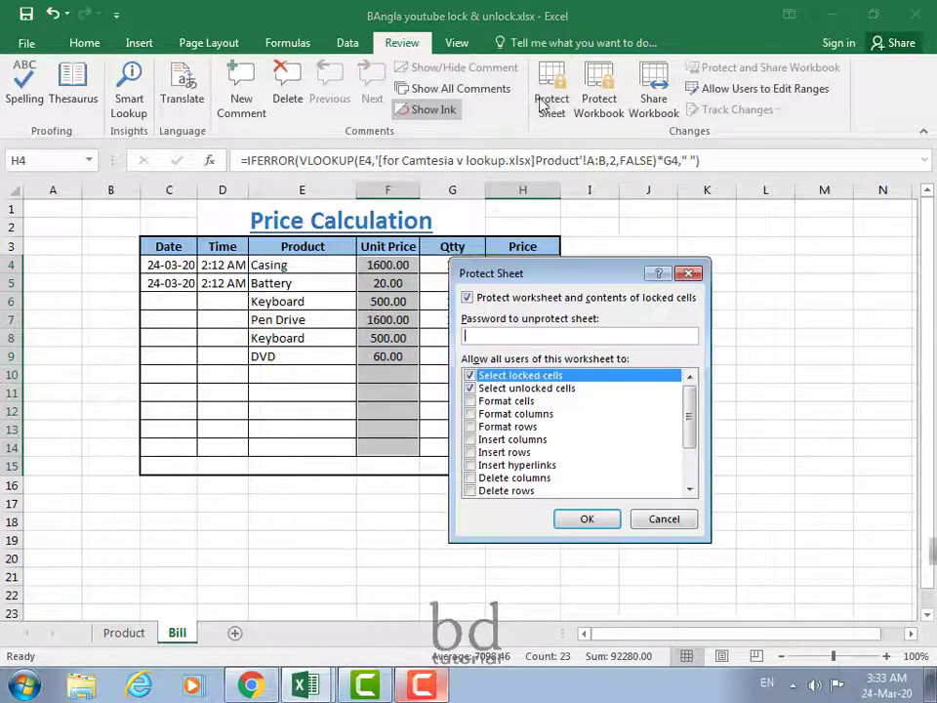
{"action": "left_click_drag", "start_coordinate": [588, 274], "coordinate": [807, 216]}
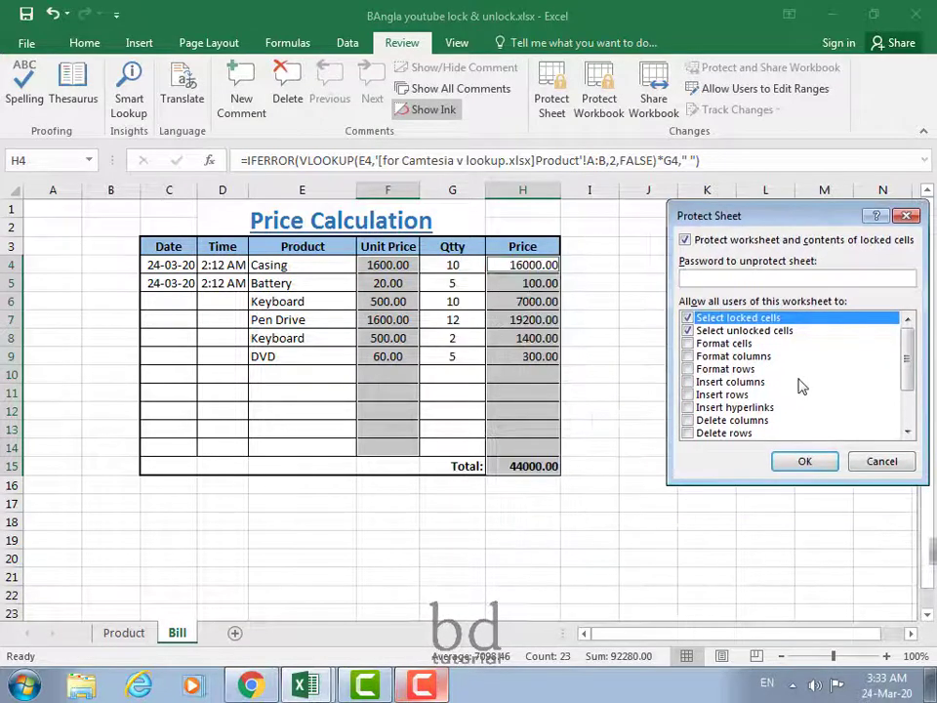
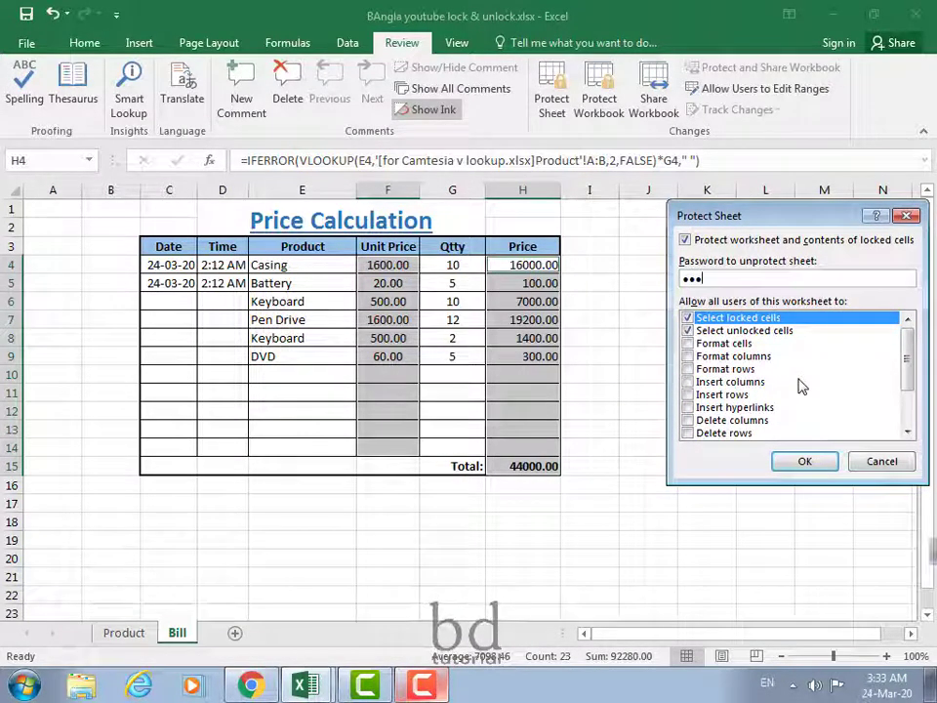
{"action": "left_click", "coordinate": [804, 462]}
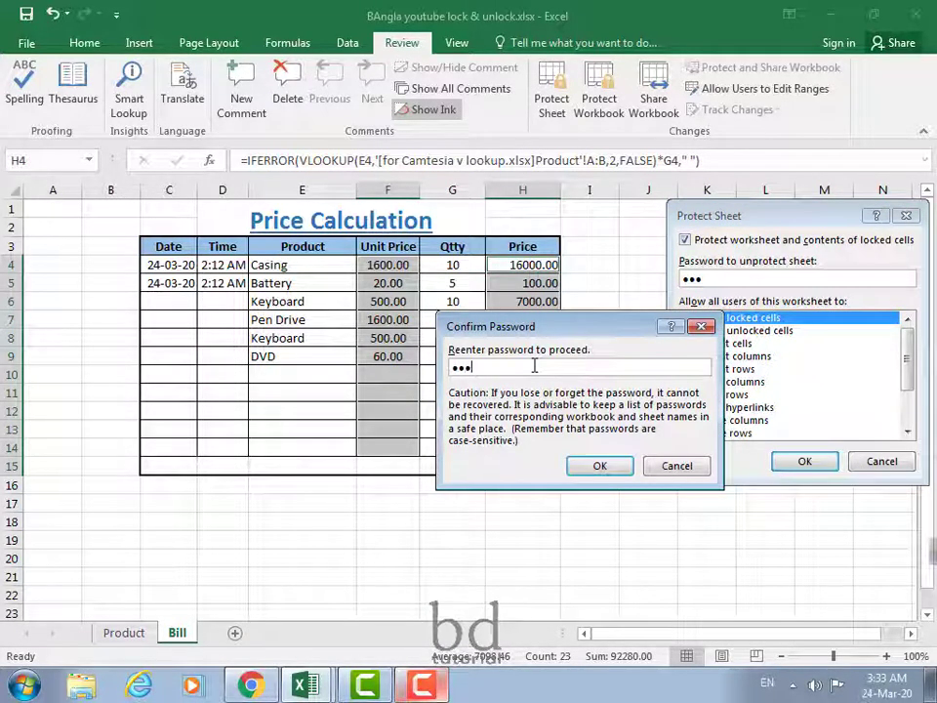
{"action": "left_click", "coordinate": [603, 469]}
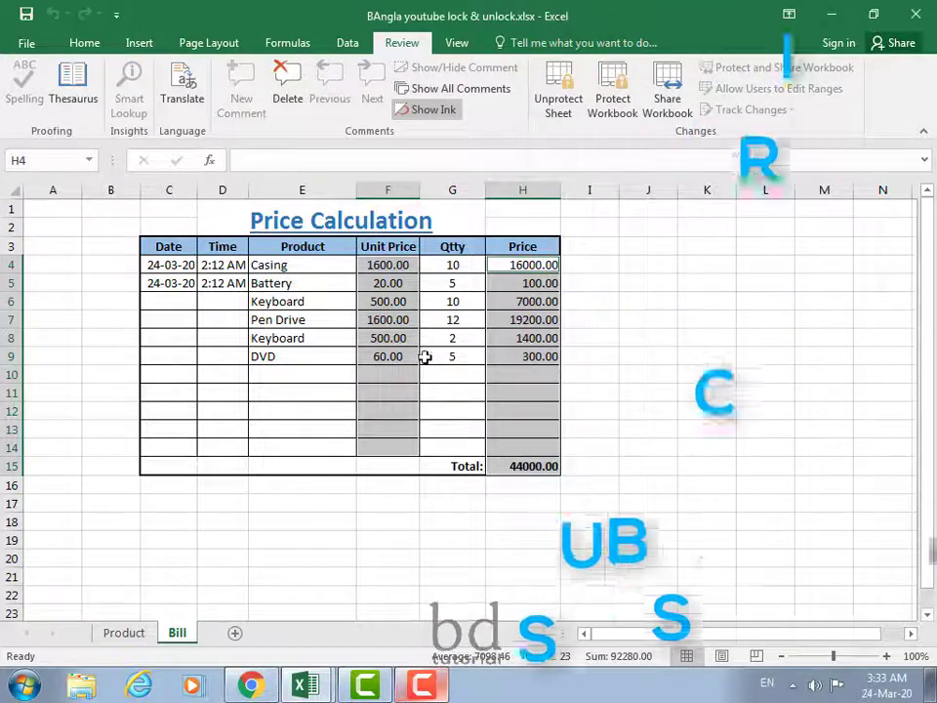
{"action": "left_click", "coordinate": [706, 341]}
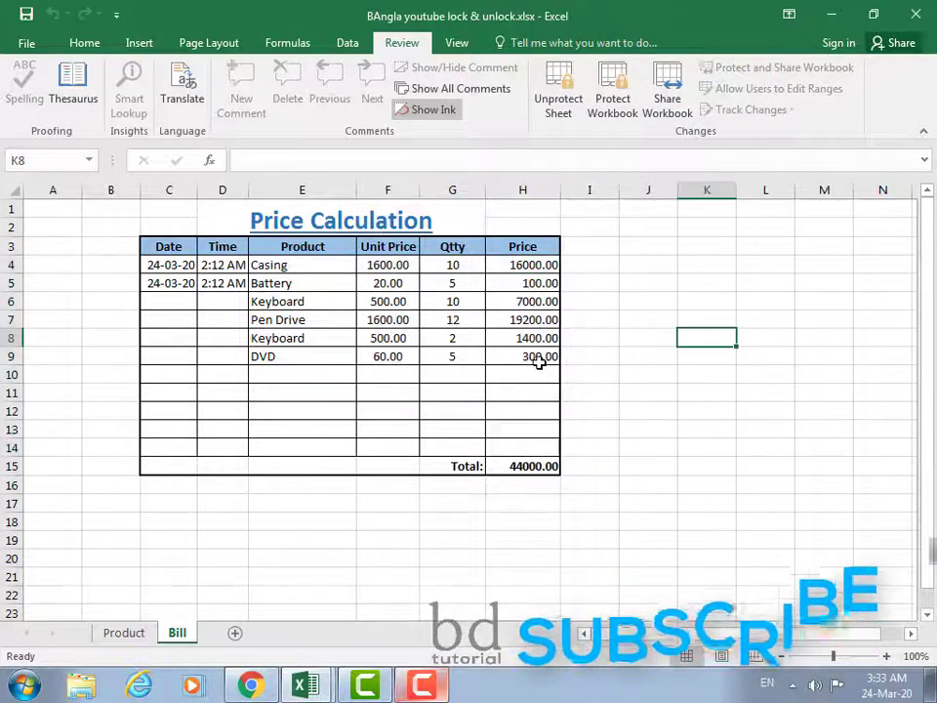
{"action": "left_click", "coordinate": [539, 359]}
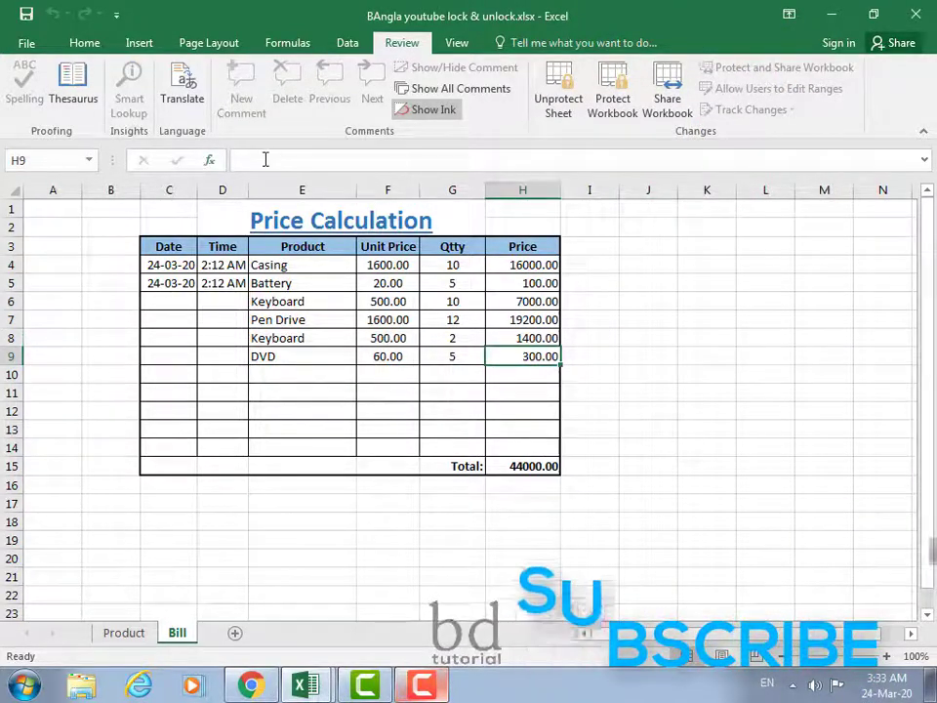
{"action": "left_click", "coordinate": [265, 159]}
{"action": "left_click", "coordinate": [480, 393]}
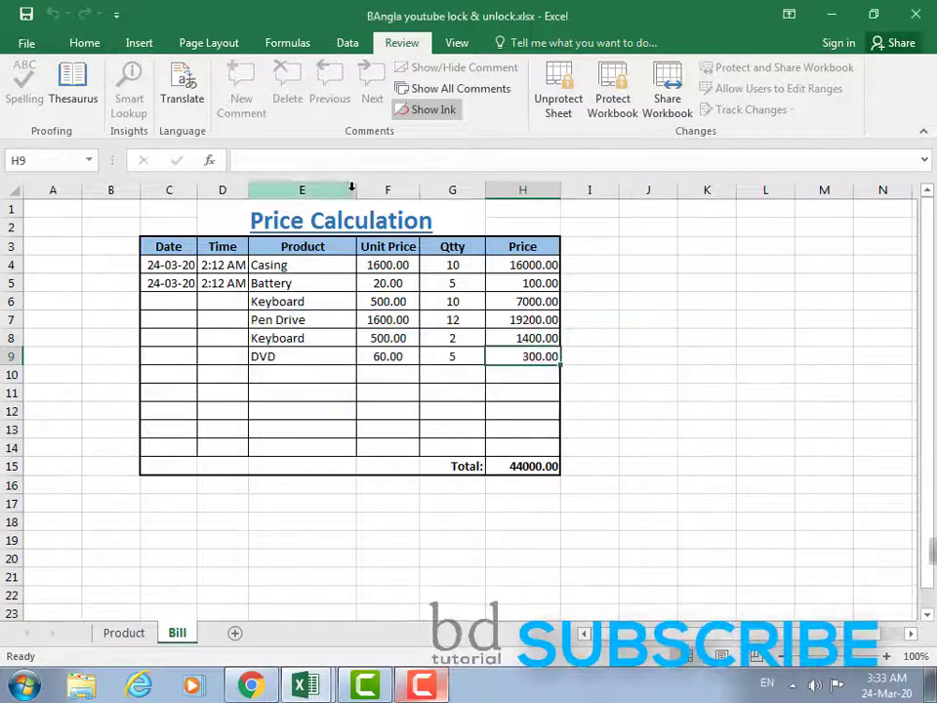
{"action": "left_click", "coordinate": [546, 264]}
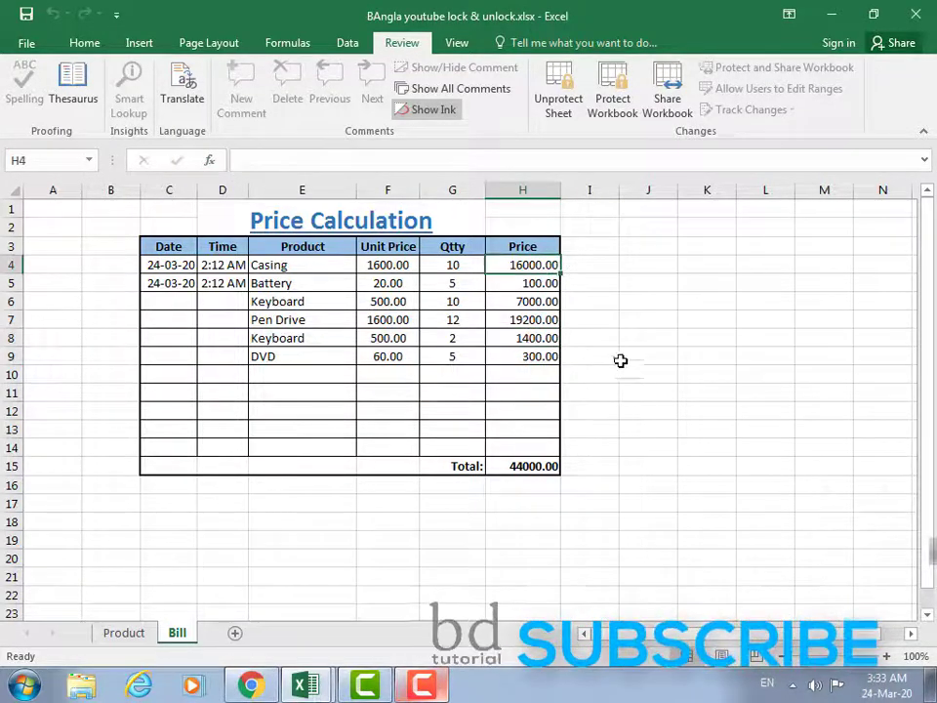